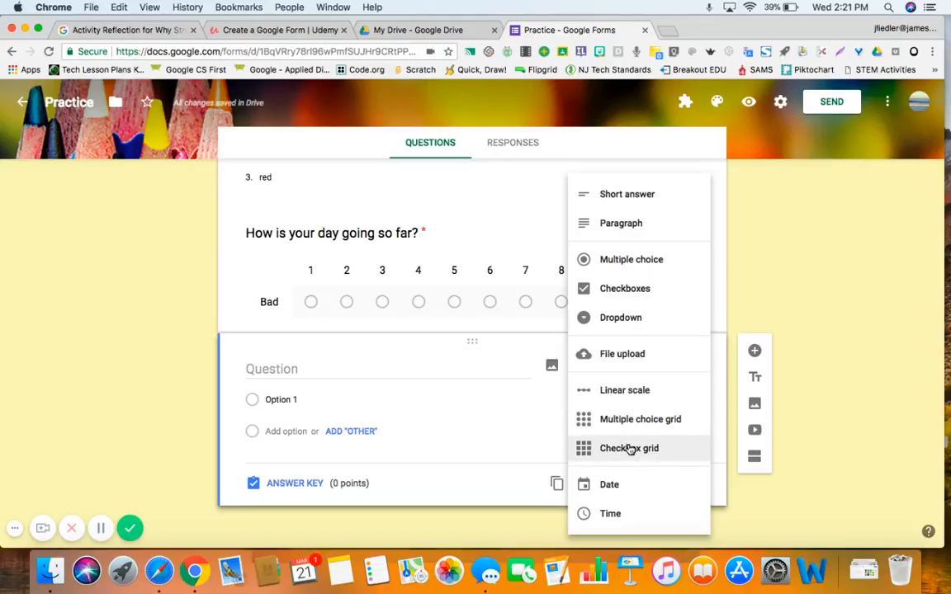
# - Make the new question a multiple choice grid and title it "What feature applies?"
pyautogui.click(628, 421)
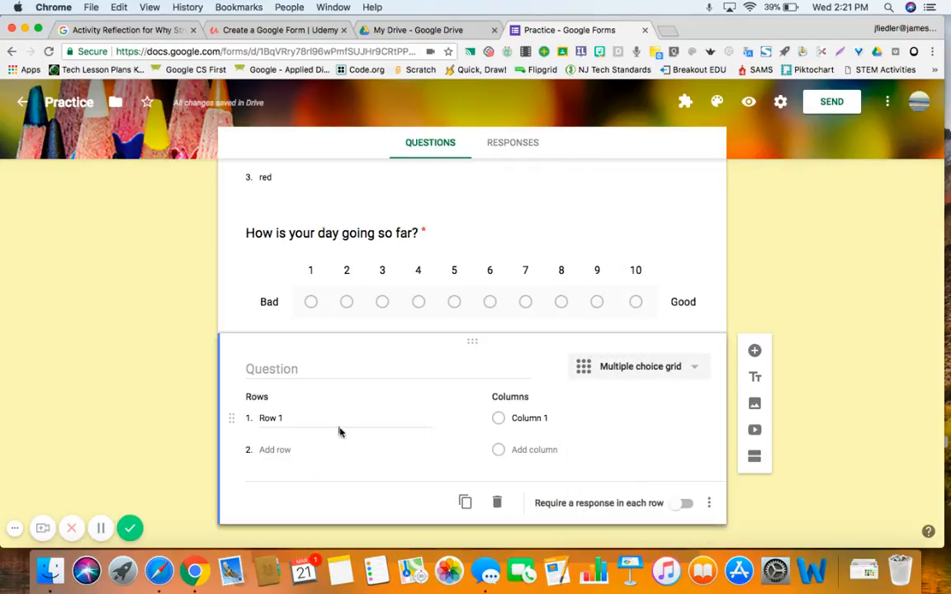
pyautogui.click(287, 369)
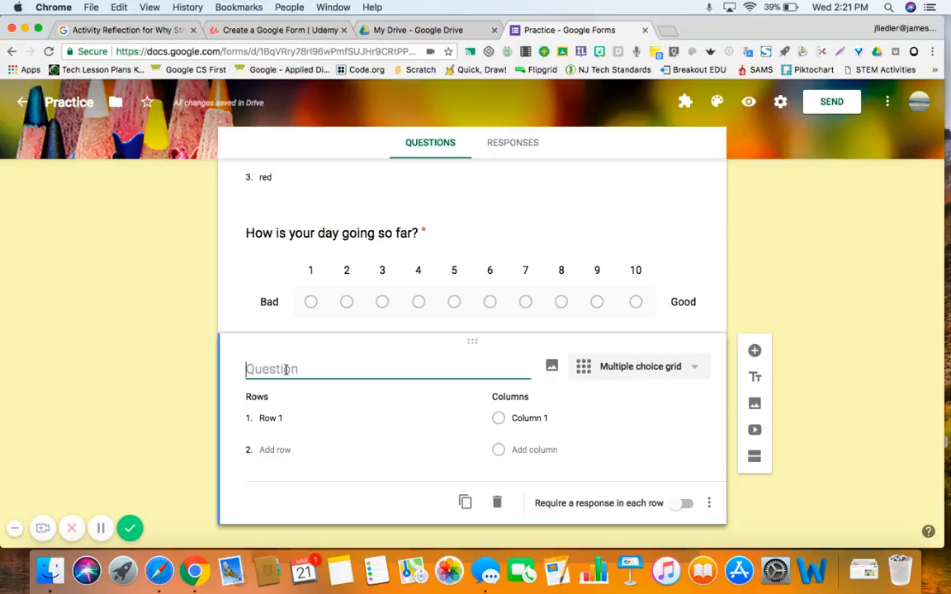
pyautogui.write('What feature')
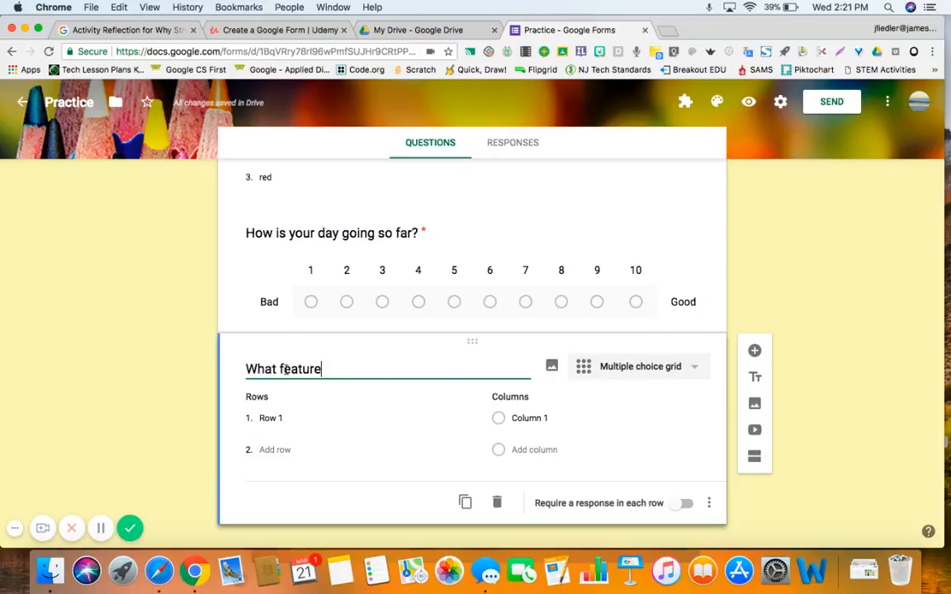
pyautogui.write(' applies?')
# - Label the rows of the multiple choice grid "mammals" and "reptiles"
pyautogui.click(273, 419)
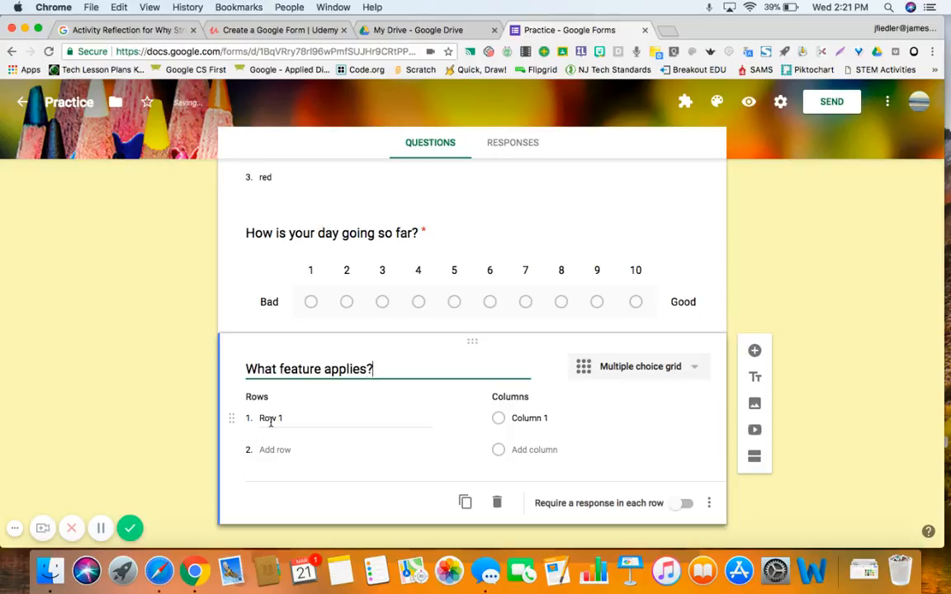
pyautogui.write('mamma')
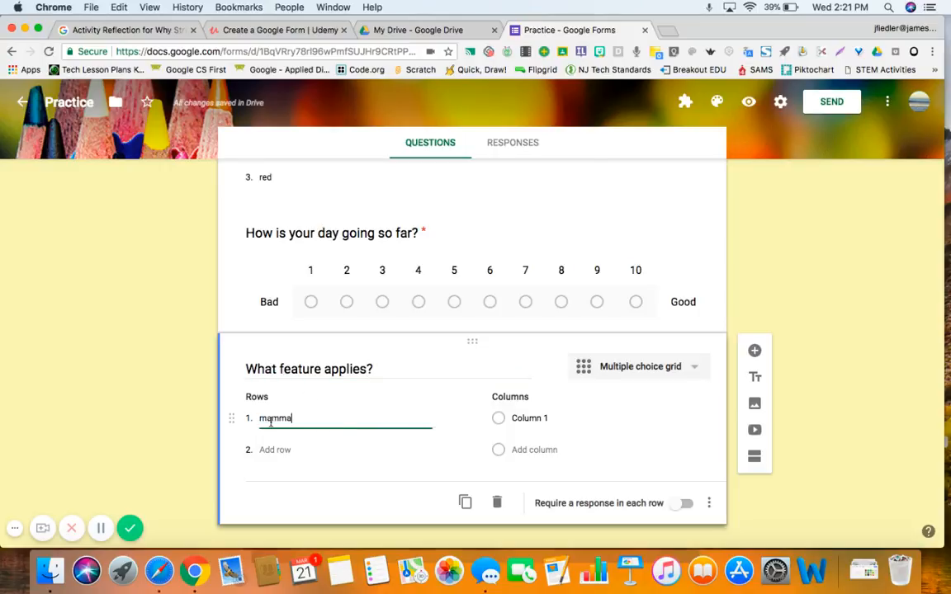
pyautogui.write('ls')
pyautogui.click(264, 449)
pyautogui.write('r')
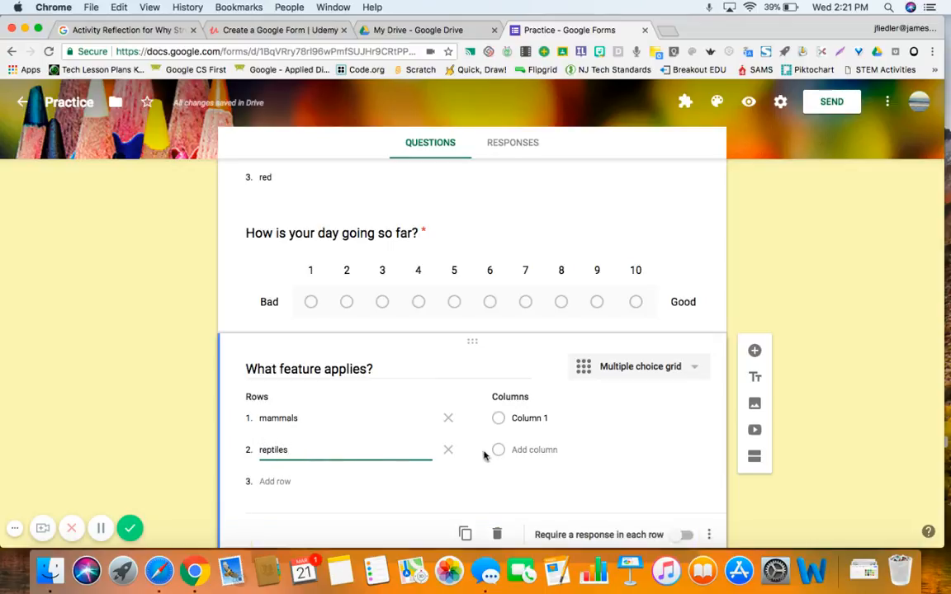
# - Fill in the grid's three columns as "lays eggs", "has fur" and "swims in the water"
pyautogui.click(526, 419)
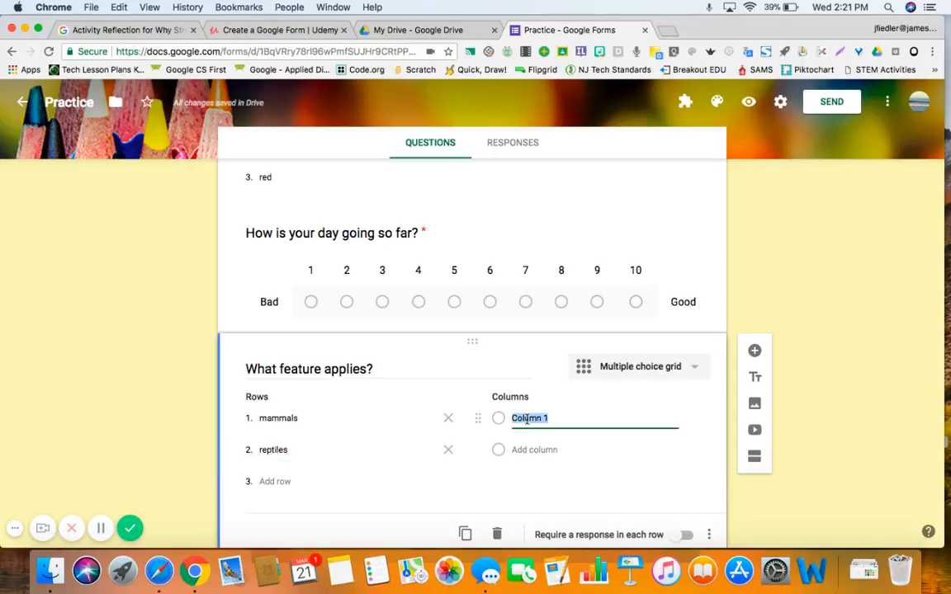
pyautogui.write('lays eggs')
pyautogui.click(530, 450)
pyautogui.write('has fur')
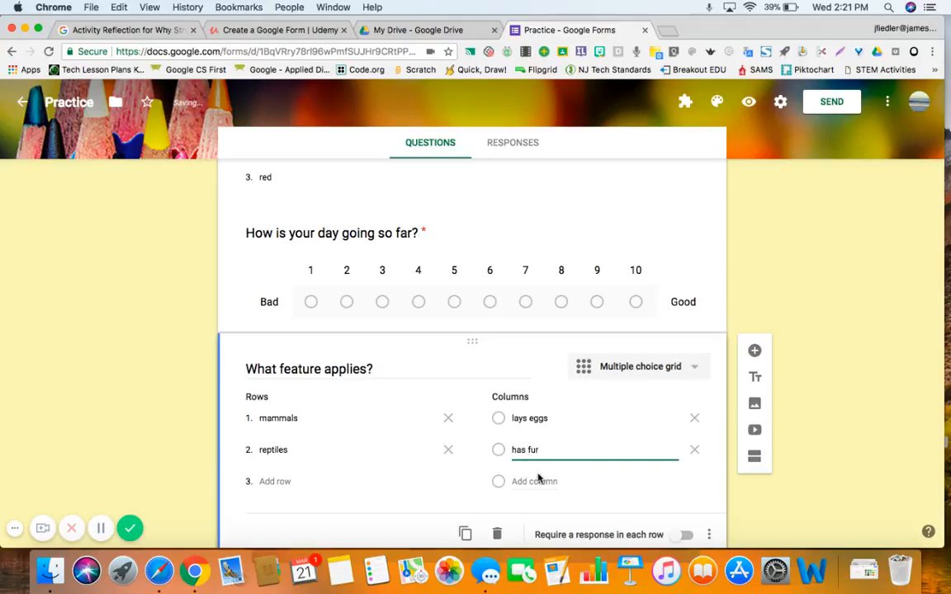
pyautogui.click(538, 484)
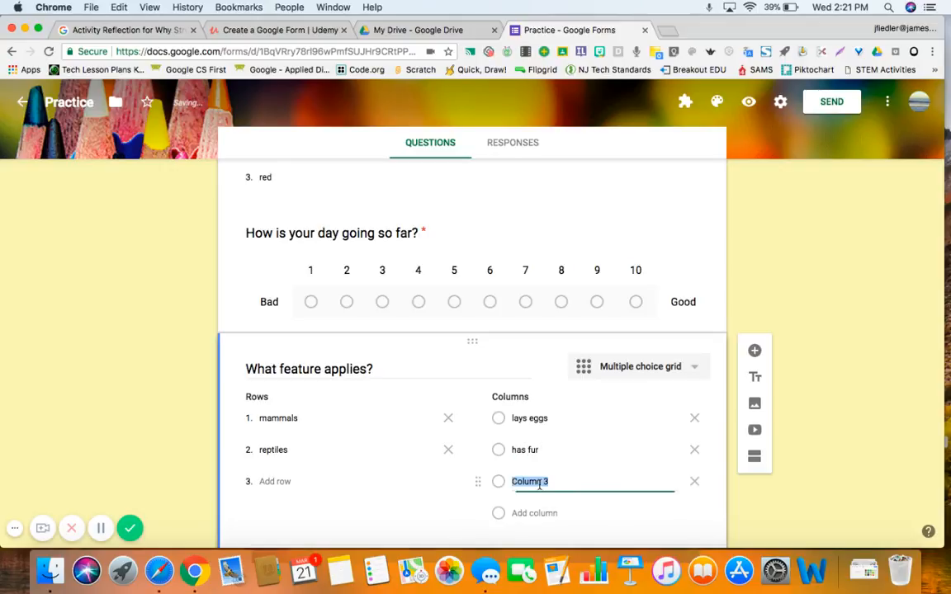
pyautogui.write('swims in the water')
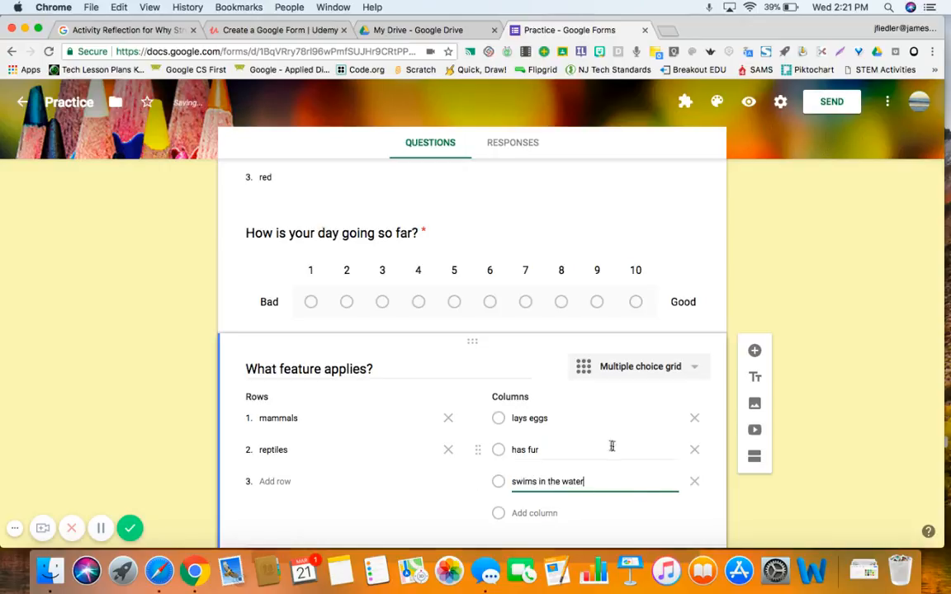
# - Require a response in each row of the "What feature applies?" grid
pyautogui.scroll(-2, 609, 445)
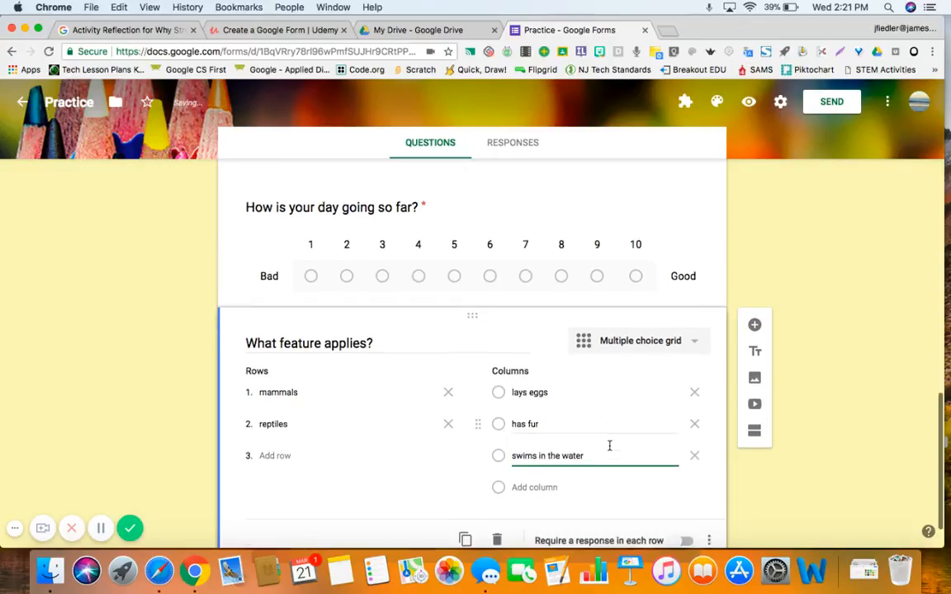
pyautogui.scroll(-1, 609, 445)
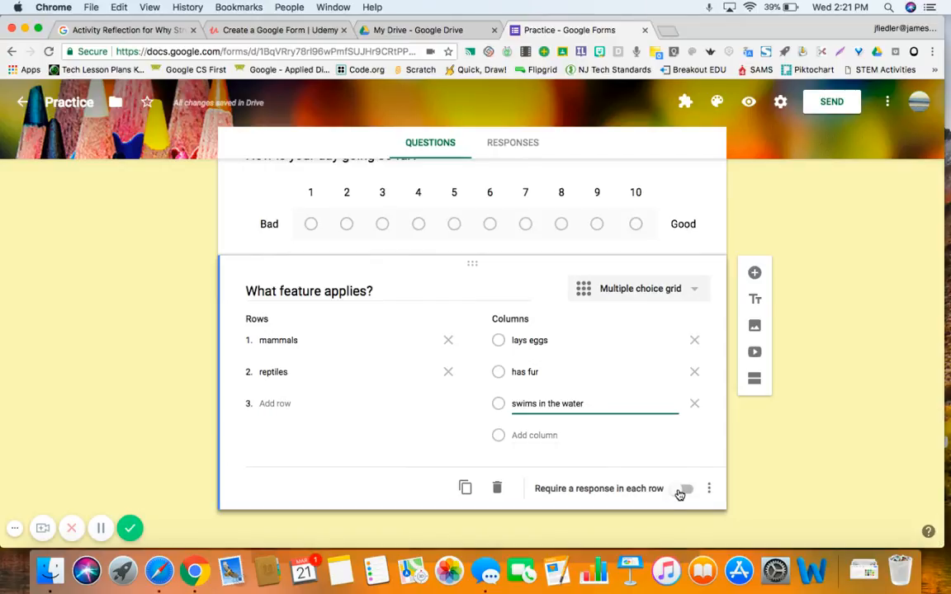
pyautogui.click(681, 489)
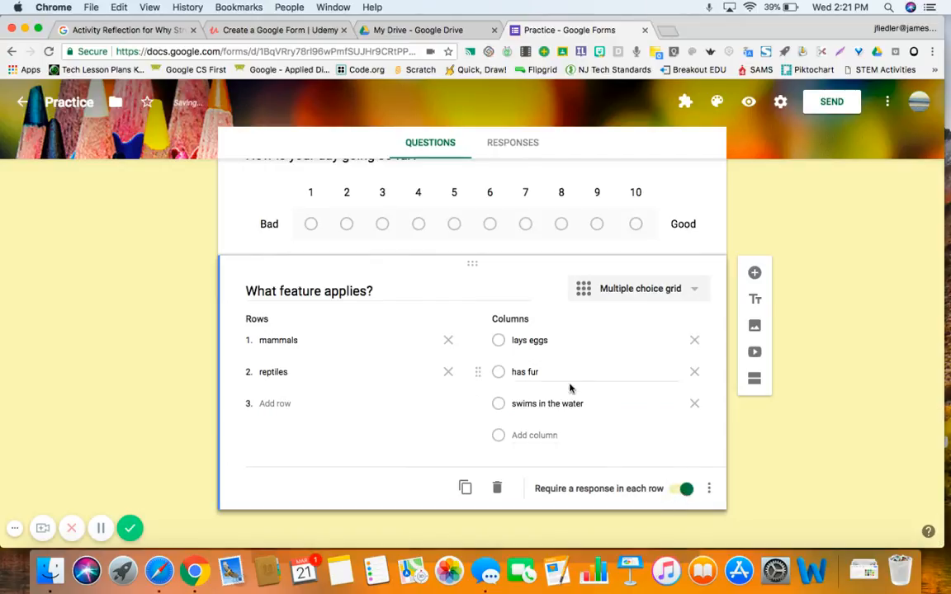
# - Preview the form to check how the multiple choice grid looks, and return to editing with only one editor tab open
pyautogui.scroll(2, 573, 390)
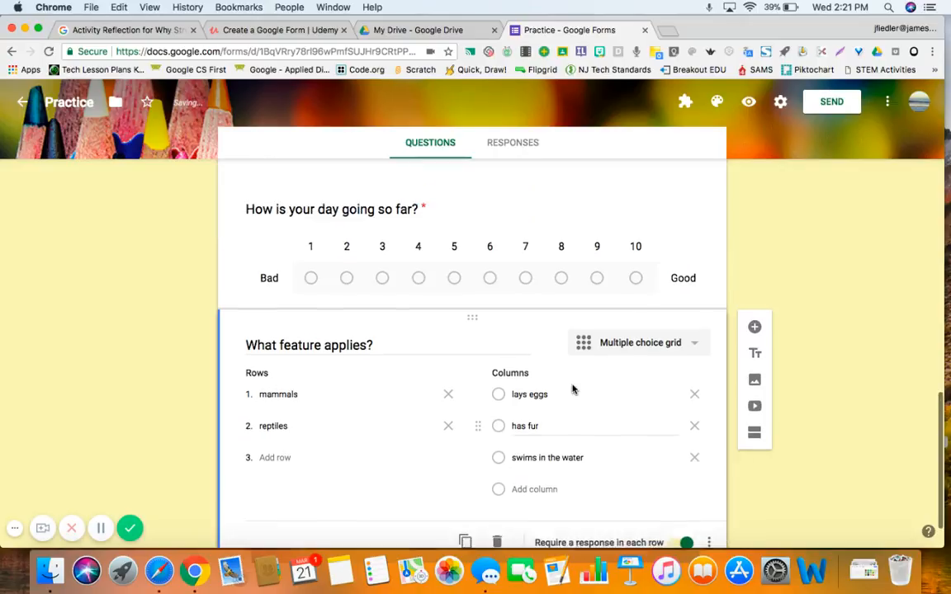
pyautogui.click(749, 102)
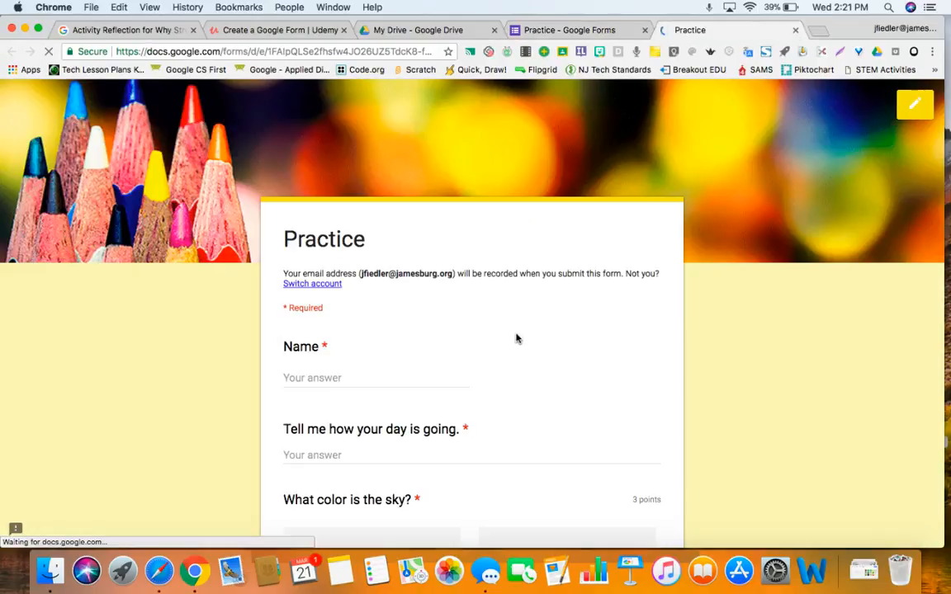
pyautogui.scroll(-20, 516, 338)
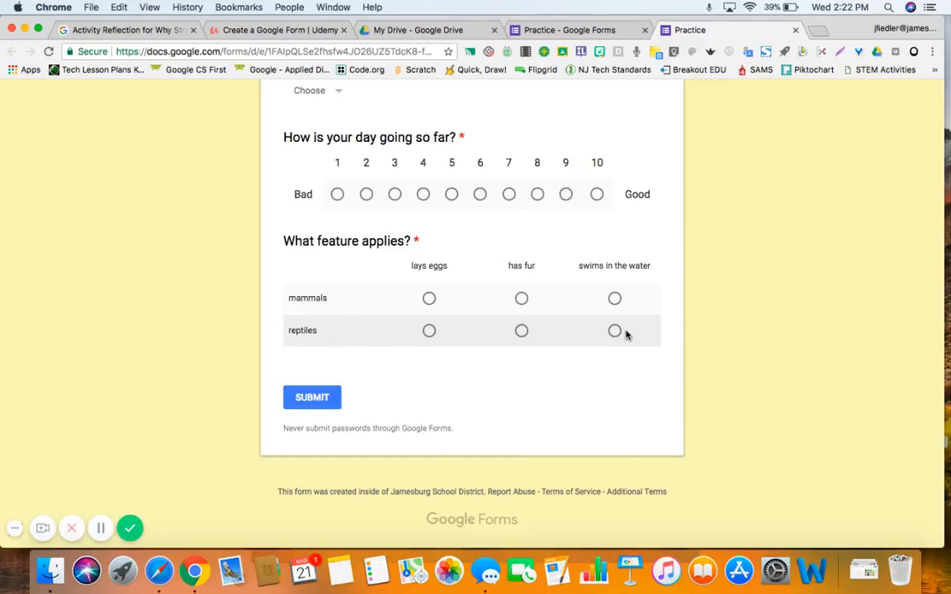
pyautogui.scroll(15, 620, 331)
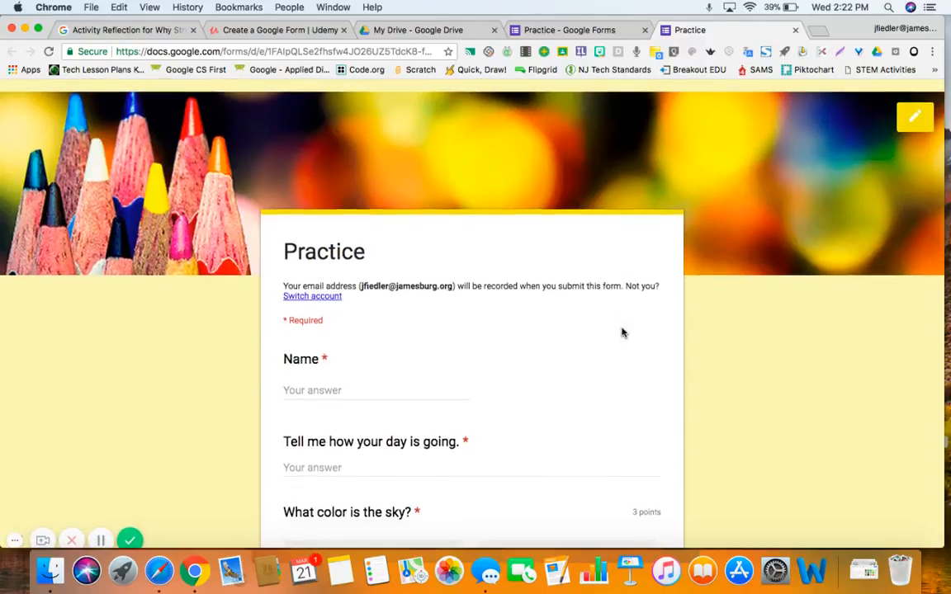
pyautogui.click(911, 111)
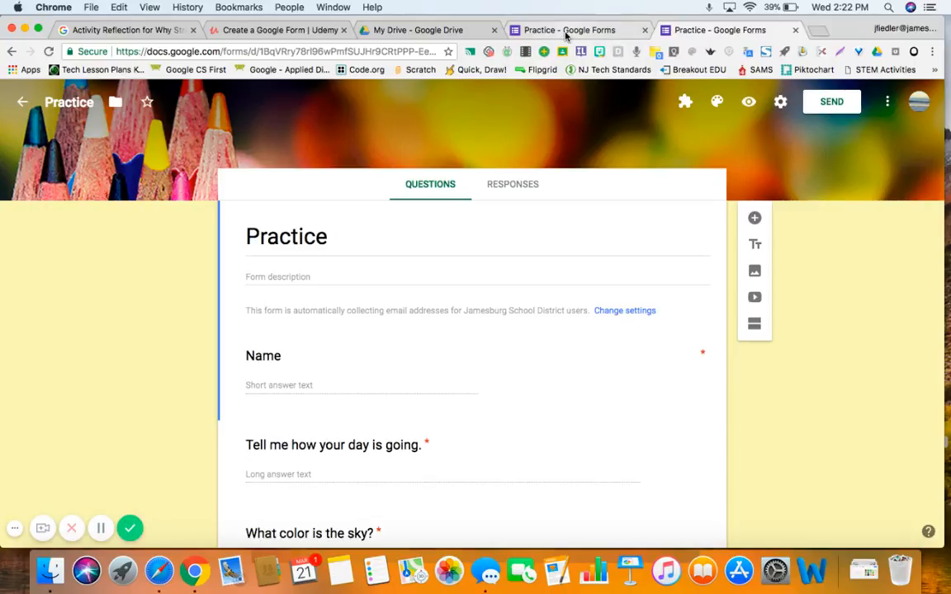
pyautogui.click(645, 31)
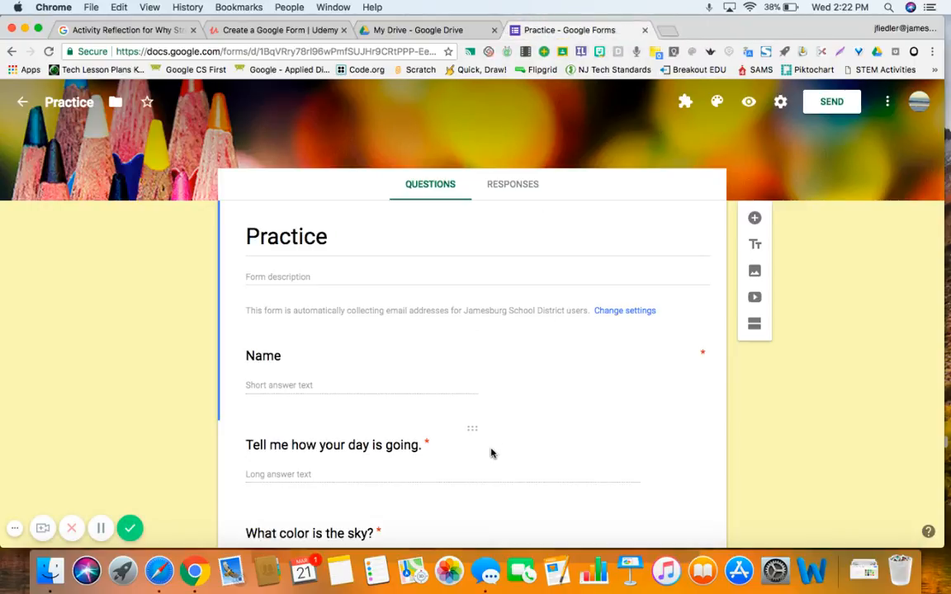
# - Add a new question after "What feature applies?" and set its type to checkbox grid
pyautogui.scroll(-10, 493, 452)
pyautogui.scroll(-5, 491, 452)
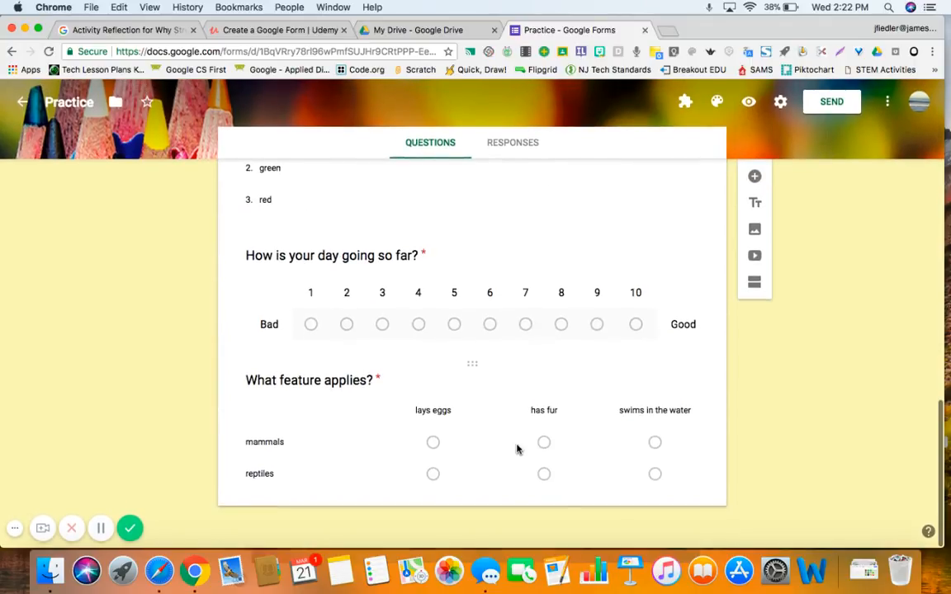
pyautogui.click(515, 447)
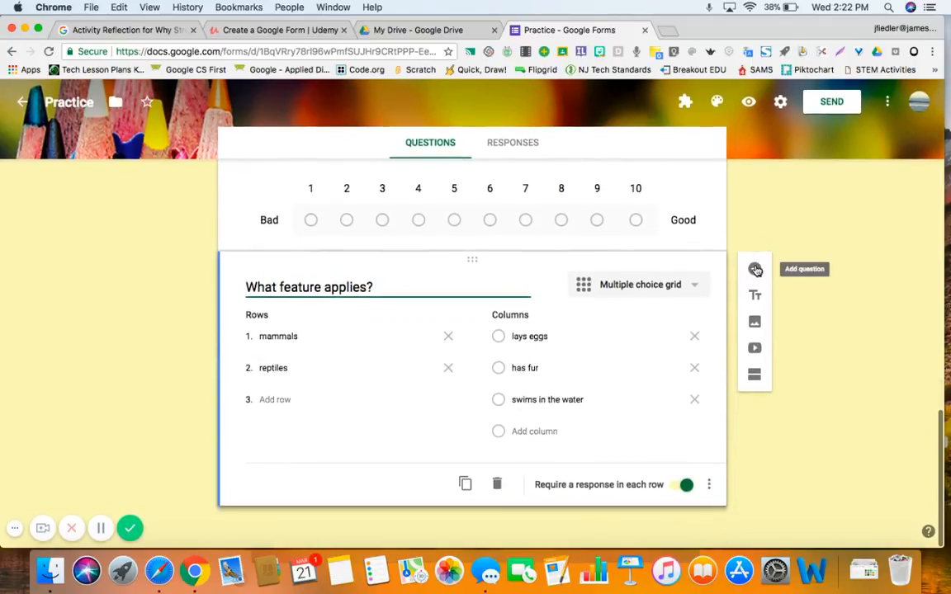
pyautogui.click(757, 274)
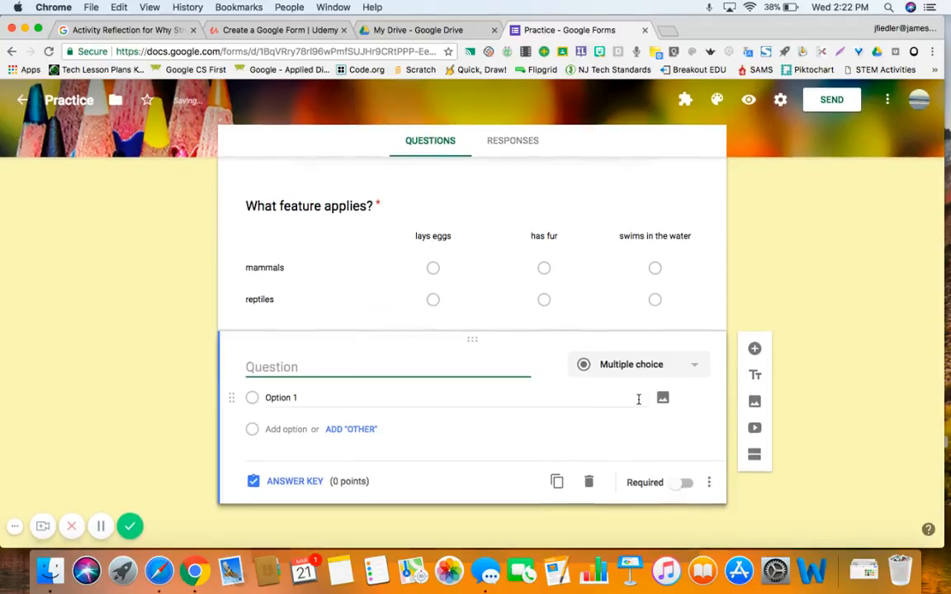
pyautogui.click(698, 367)
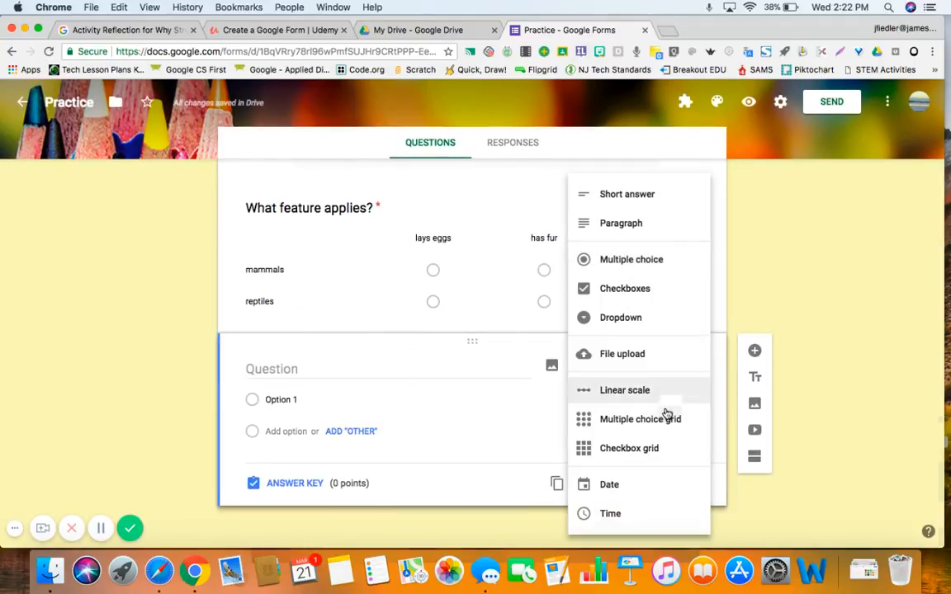
pyautogui.click(646, 449)
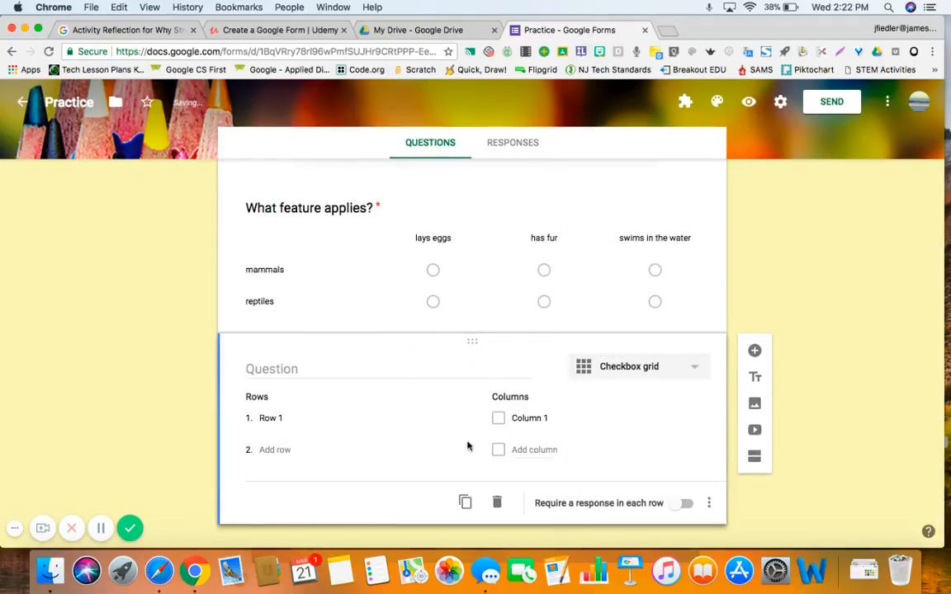
# - Title the checkbox grid question "Check all that applies."
pyautogui.click(264, 371)
pyautogui.write('CH')
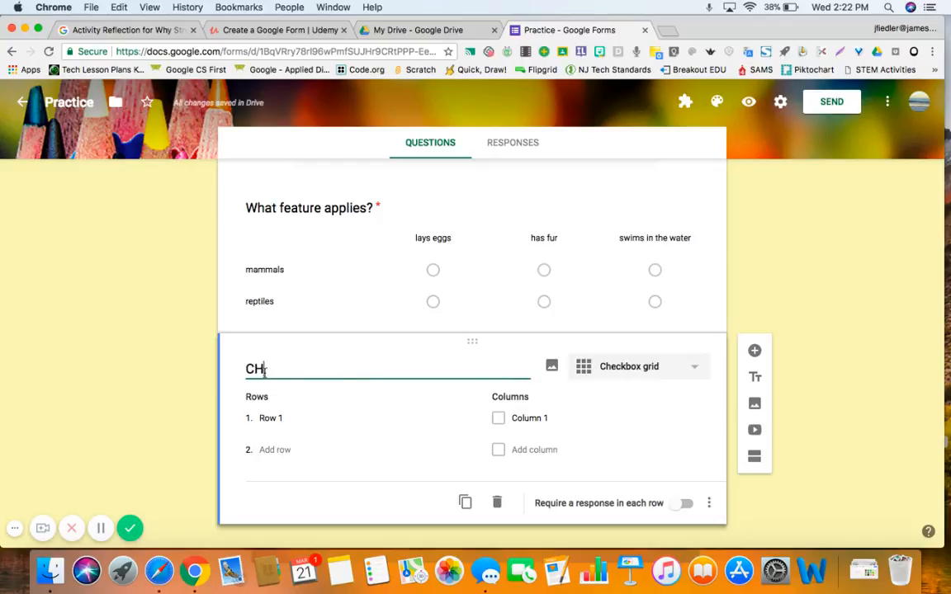
pyautogui.write('eckheck')
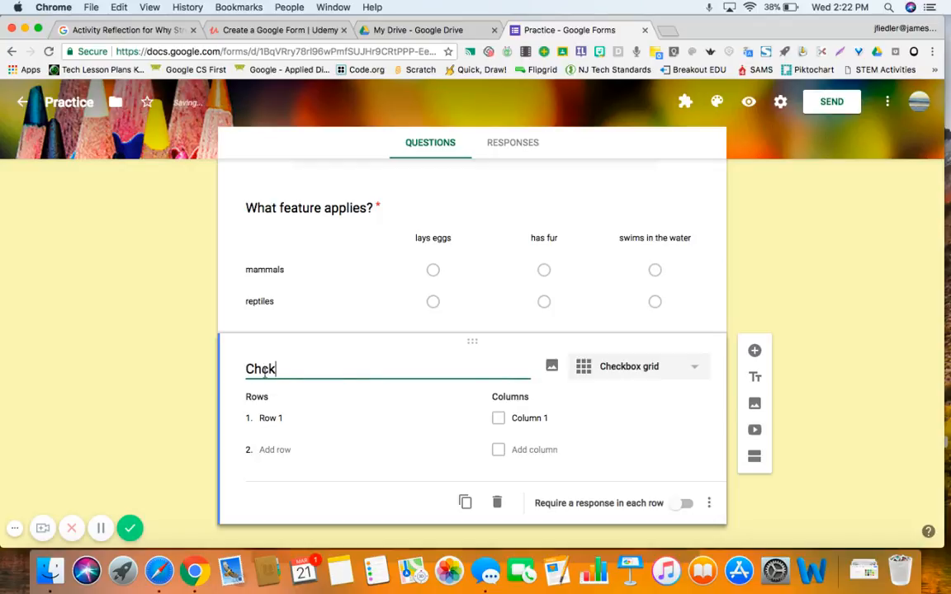
pyautogui.write('ck all that ')
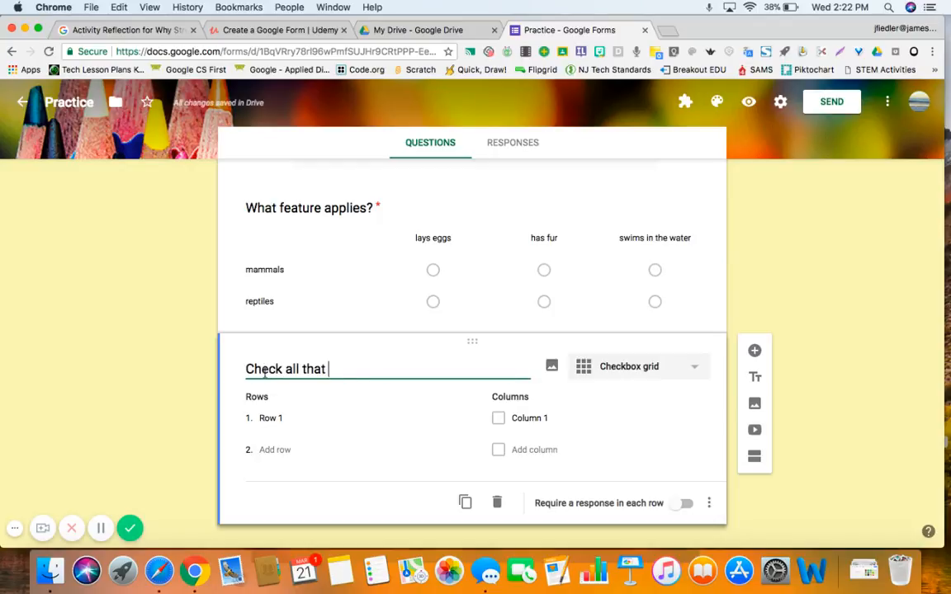
pyautogui.write('applies.')
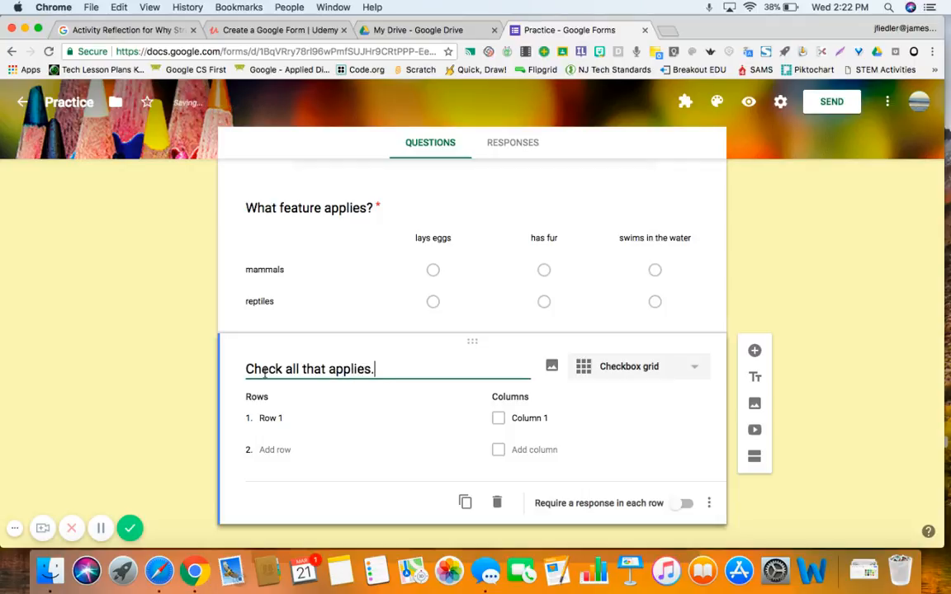
# - Label the checkbox grid's rows "mammals" and "reptiles"
pyautogui.click(269, 420)
pyautogui.write('mamm')
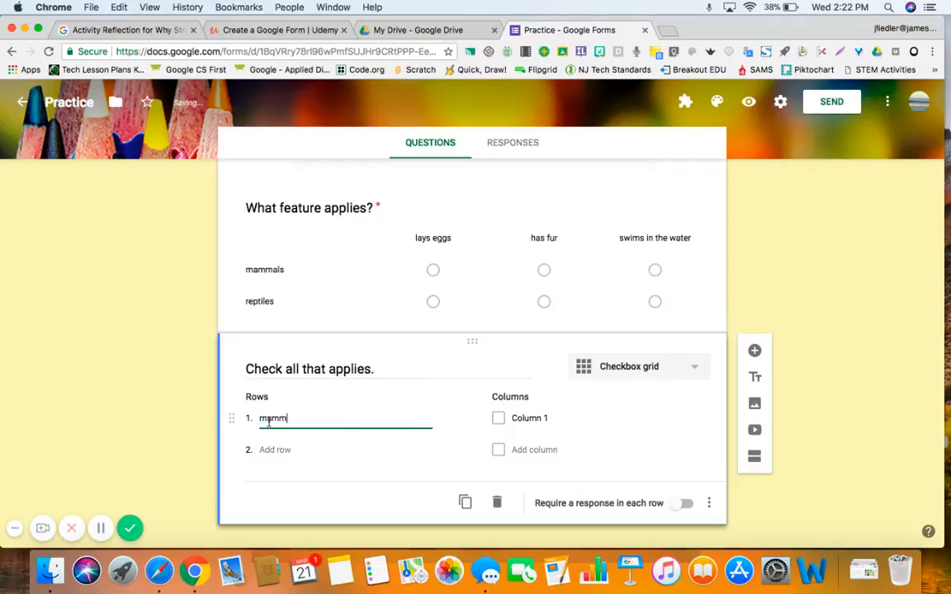
pyautogui.write('als')
pyautogui.click(281, 450)
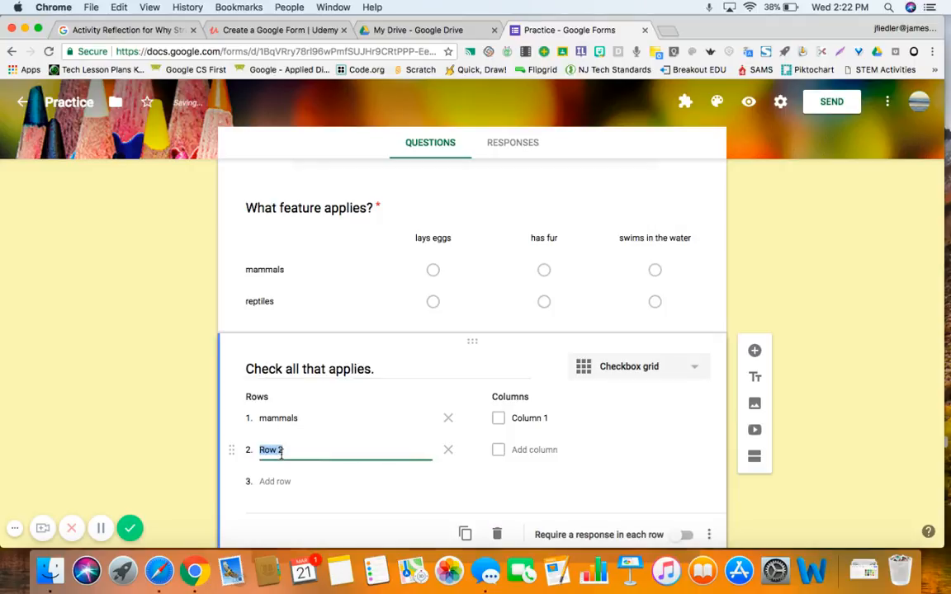
pyautogui.write('reptiles')
# - Fill in the checkbox grid's columns as "lays eggs", "has fur" and "is cold-blooded"
pyautogui.click(527, 419)
pyautogui.write('lays eggs')
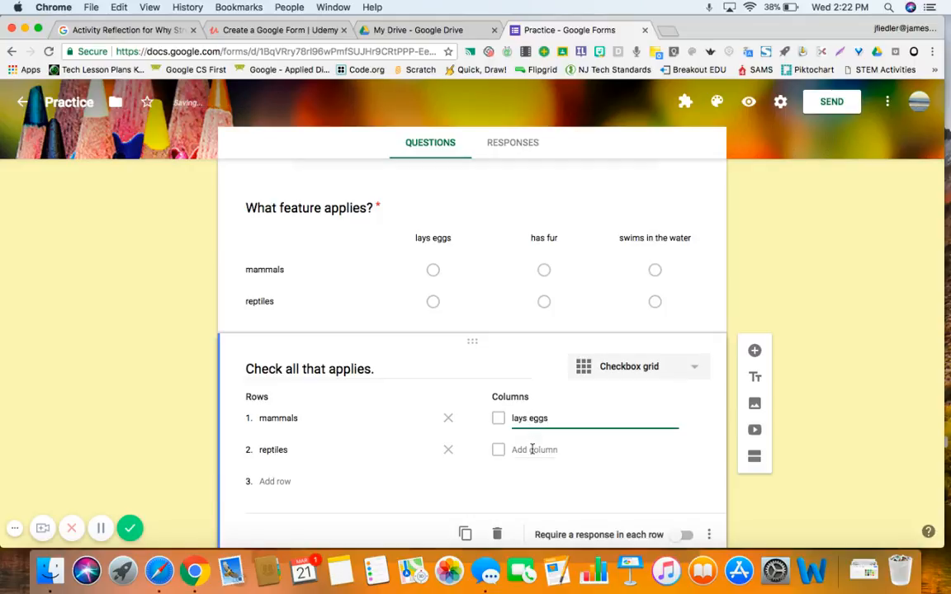
pyautogui.click(532, 450)
pyautogui.write('has fur')
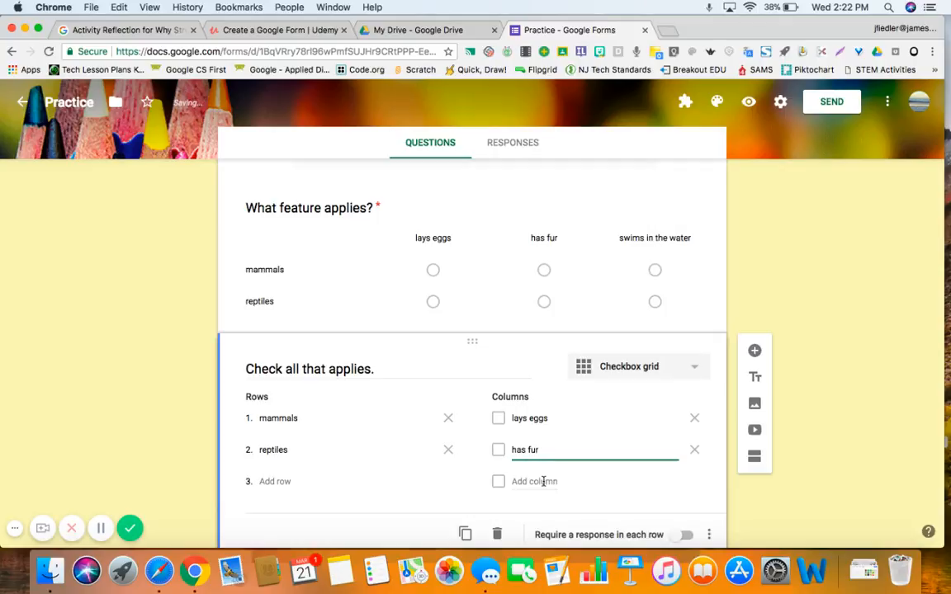
pyautogui.click(545, 481)
pyautogui.write('is cold-blooded')
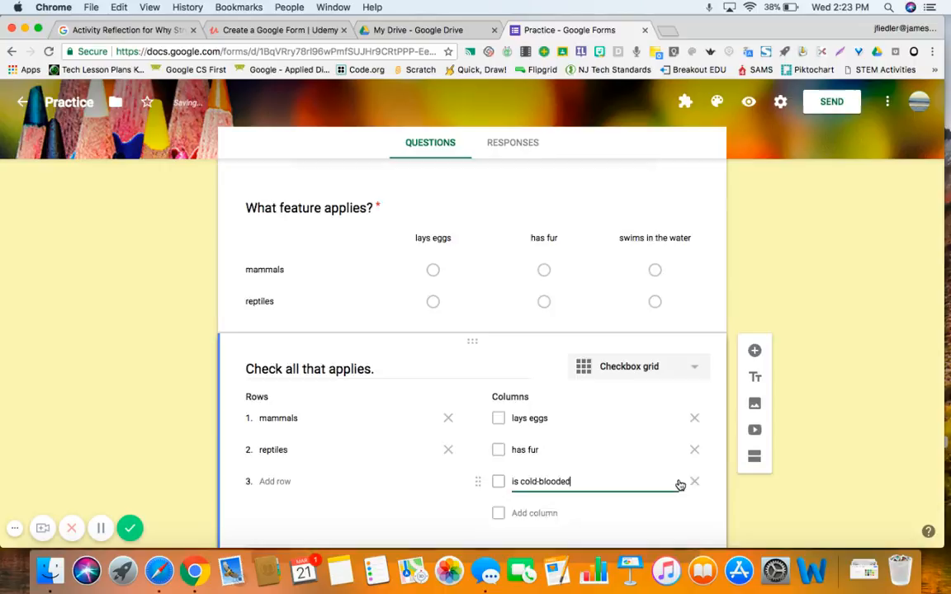
# - Open a preview of the Practice form with the checkbox grid question added
pyautogui.scroll(-1, 679, 511)
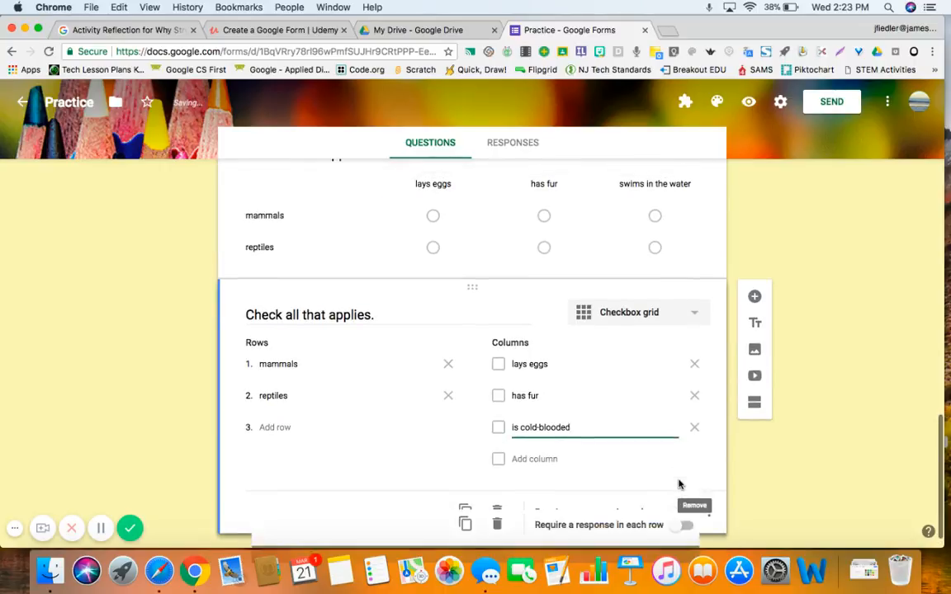
pyautogui.scroll(2, 744, 194)
pyautogui.click(748, 102)
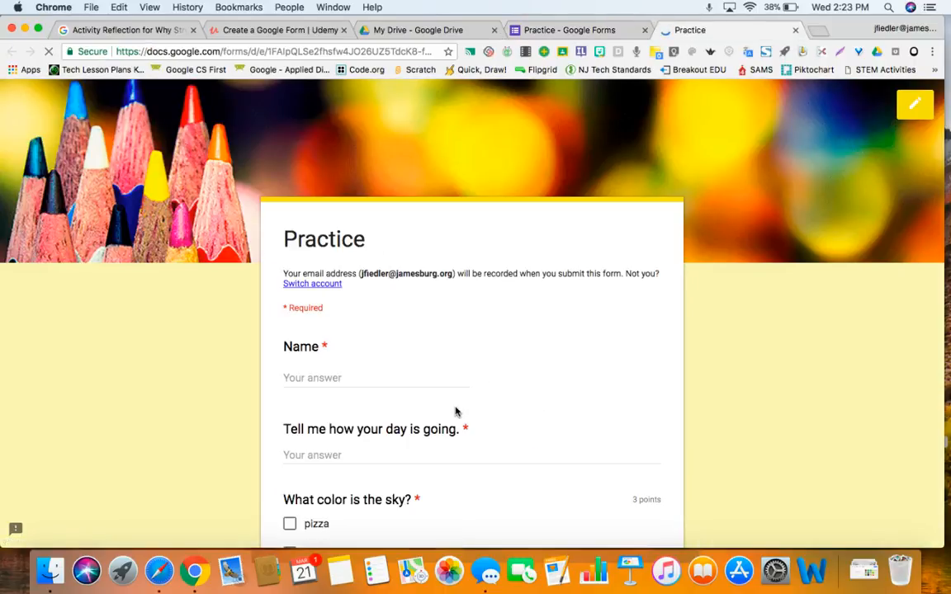
# - Test the previewed grids: tick "lays eggs" and "is cold-blooded" for reptiles, and choose "has fur" for mammals and "lays eggs" for reptiles under "What feature applies?"
pyautogui.scroll(-4, 454, 412)
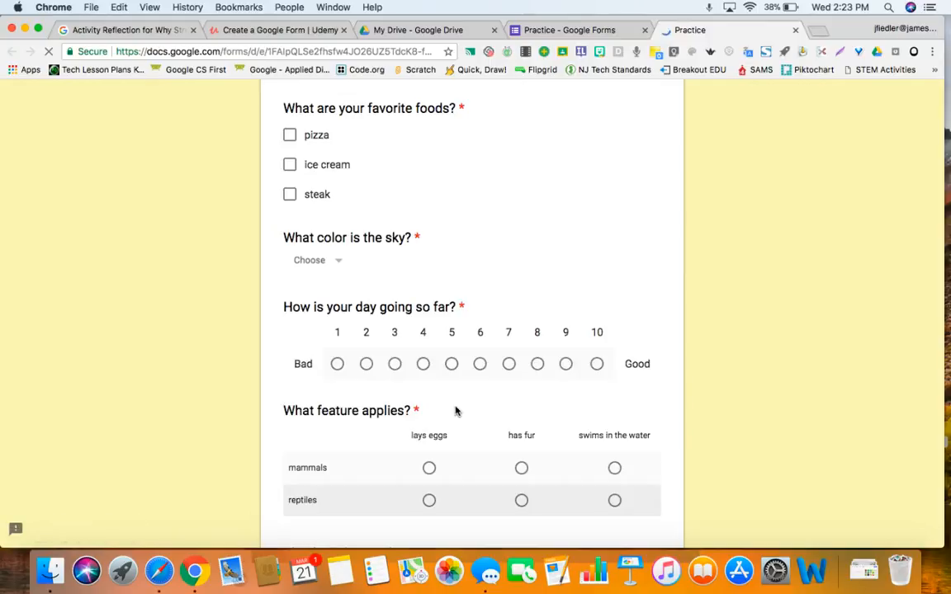
pyautogui.scroll(-5, 455, 411)
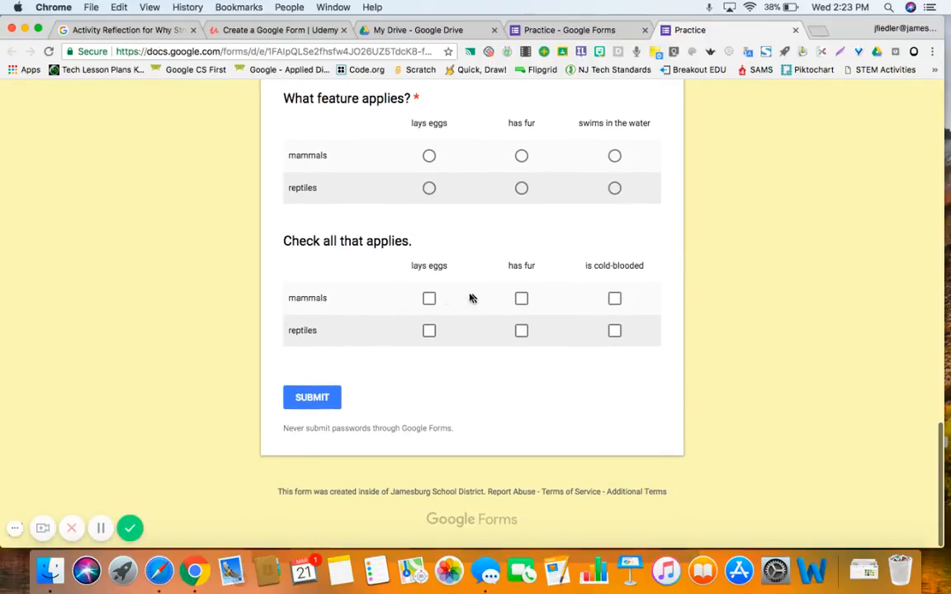
pyautogui.click(428, 332)
pyautogui.click(615, 332)
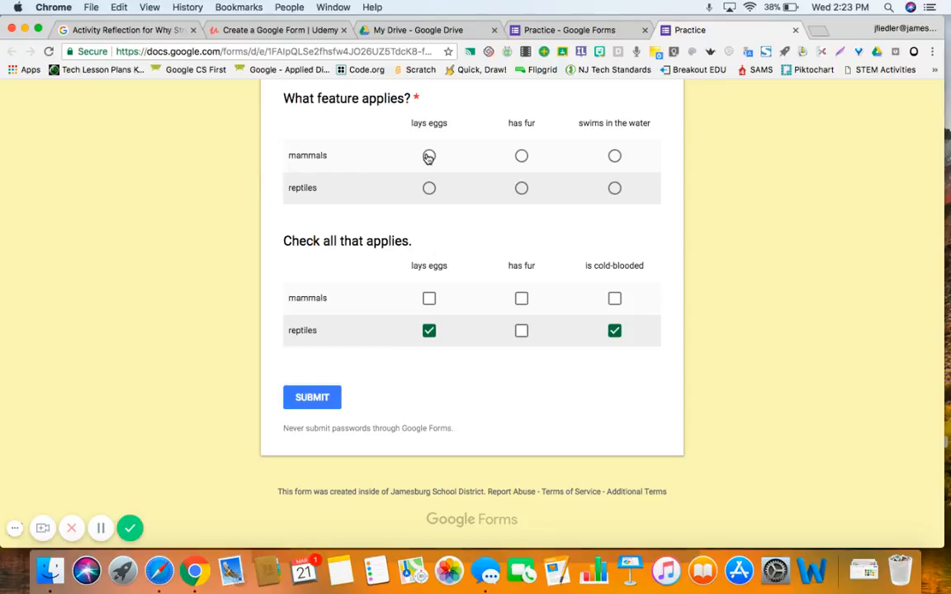
pyautogui.click(521, 156)
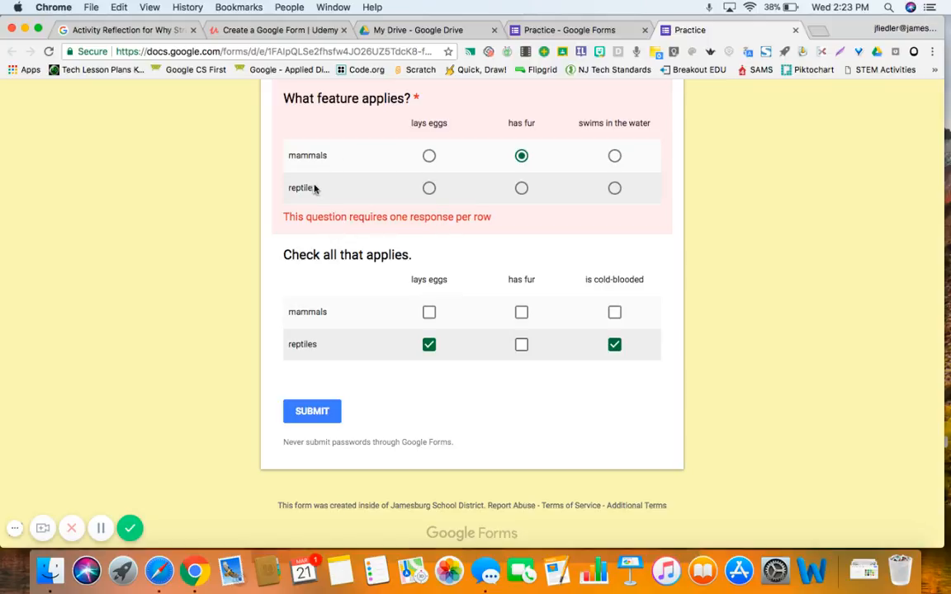
pyautogui.click(429, 189)
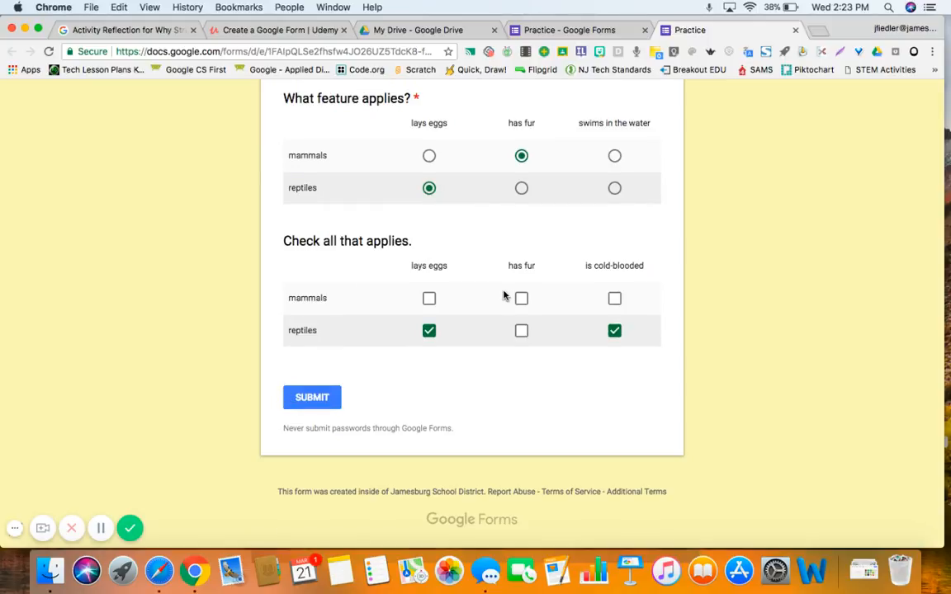
# - Leave the preview without submitting the answers, return to editing the Practice form, and close the duplicate form tab
pyautogui.scroll(20, 503, 298)
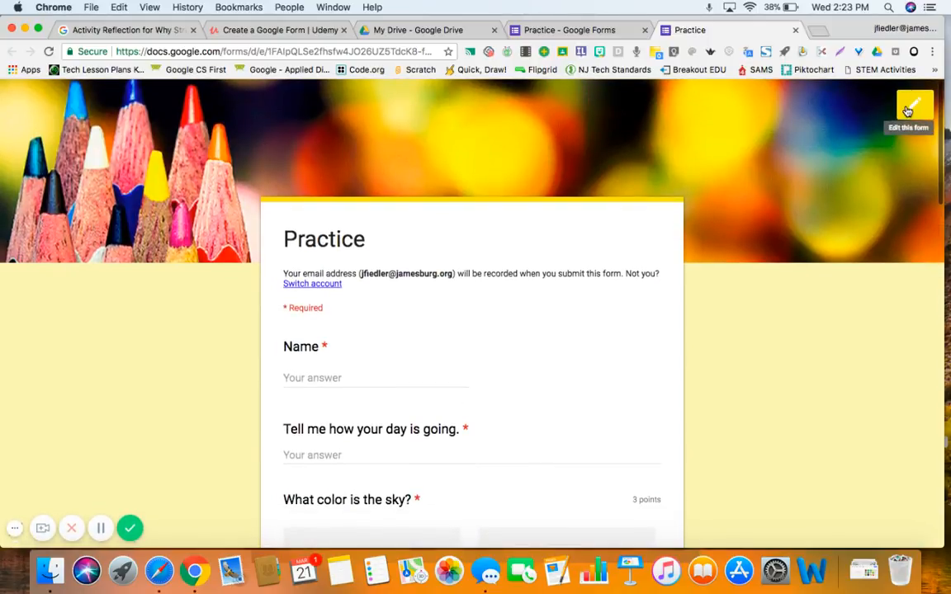
pyautogui.click(907, 110)
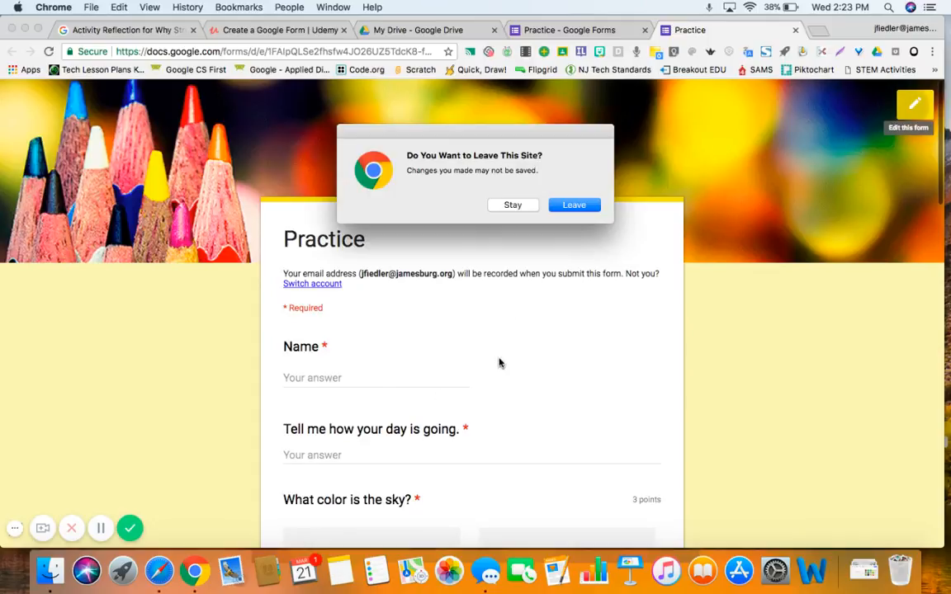
pyautogui.click(571, 207)
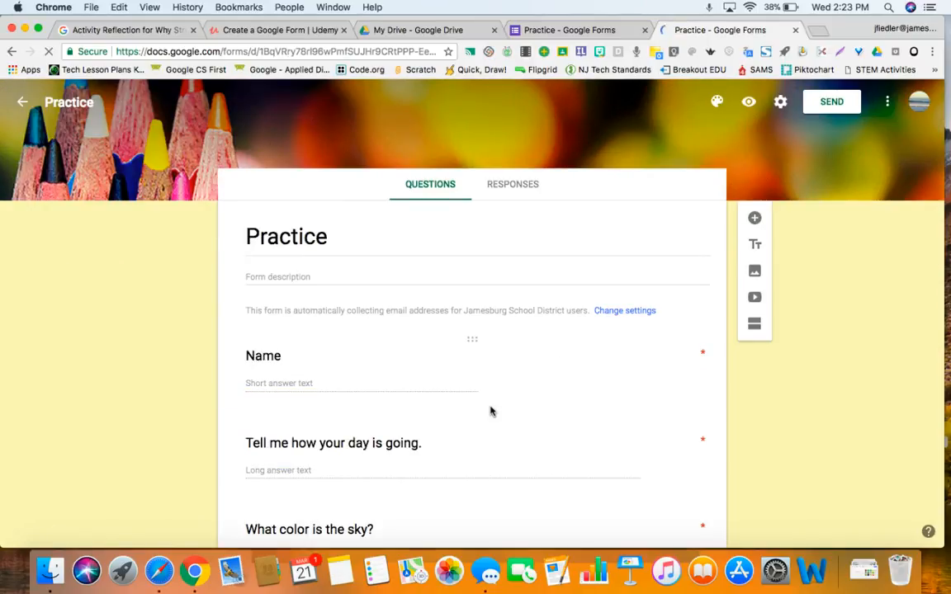
pyautogui.click(644, 30)
# - Add a new Date question directly below the "Check all that applies." checkbox grid
pyautogui.scroll(-10, 496, 354)
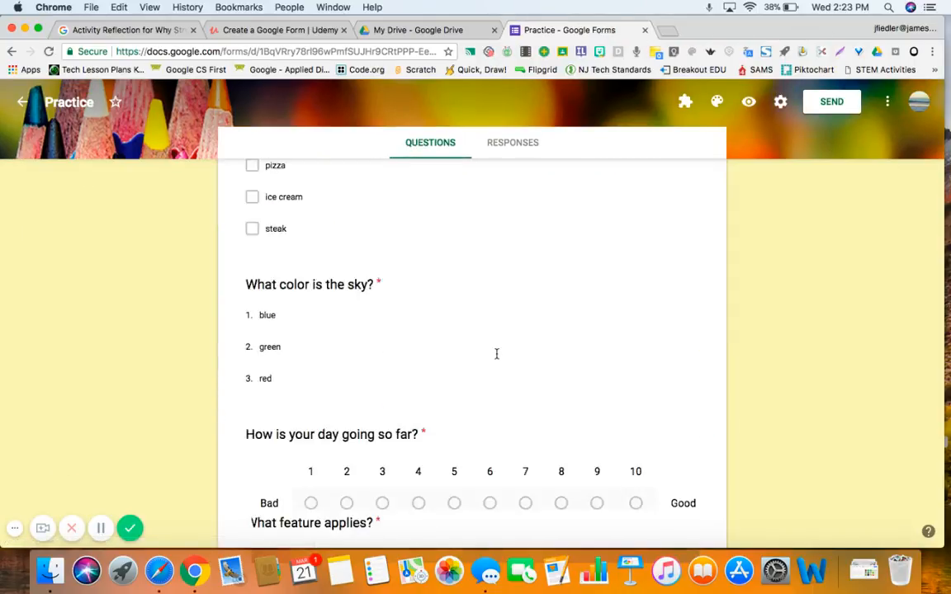
pyautogui.click(499, 402)
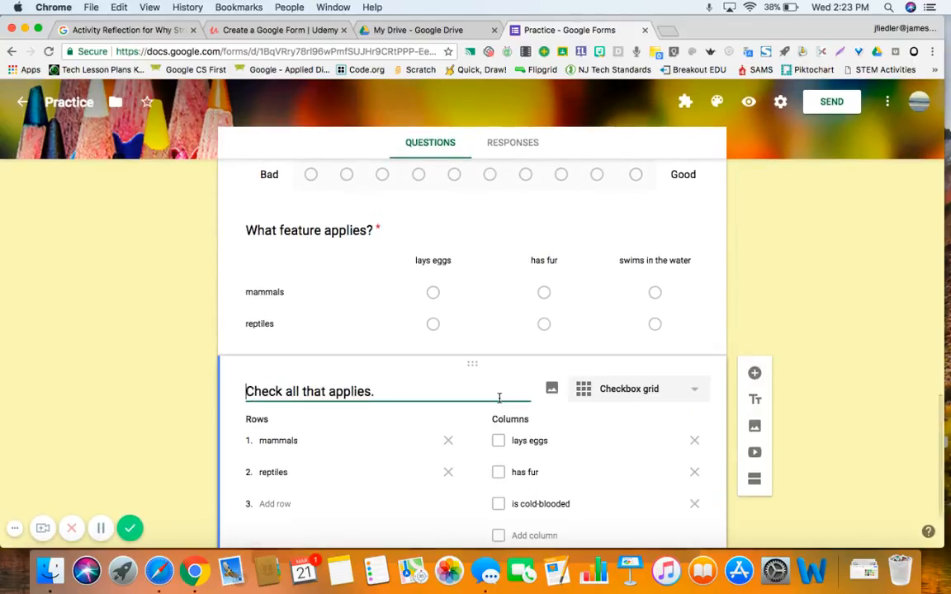
pyautogui.click(754, 376)
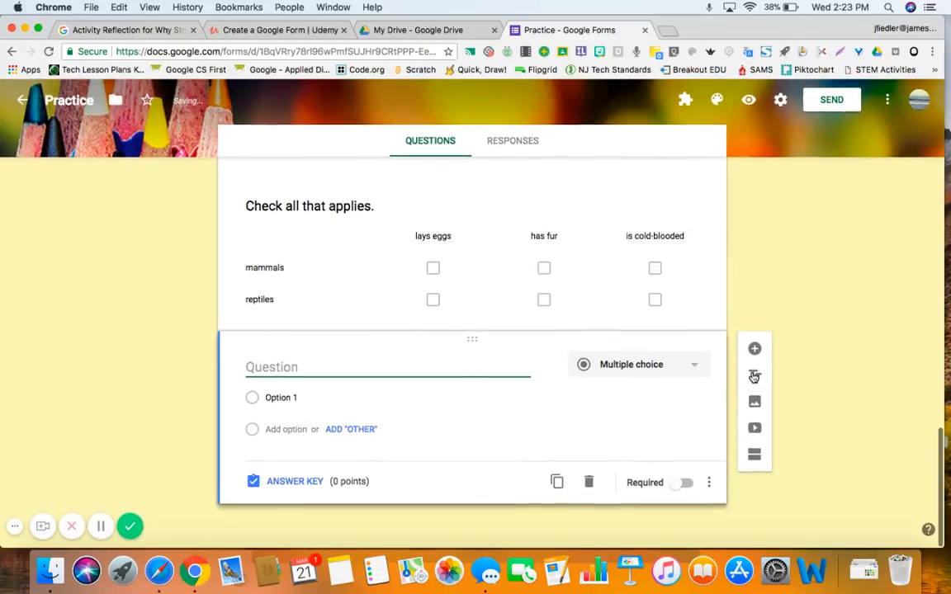
pyautogui.click(694, 370)
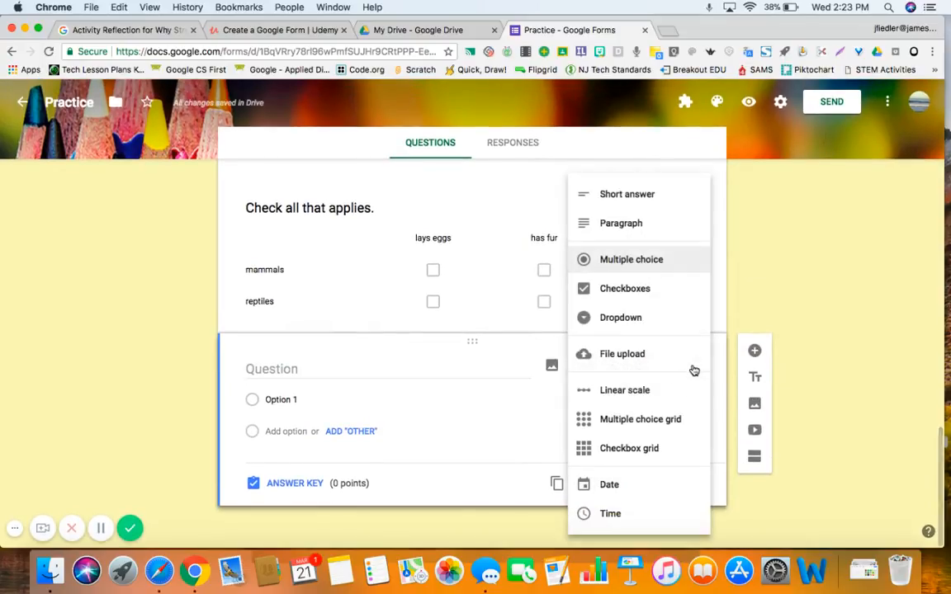
pyautogui.click(610, 485)
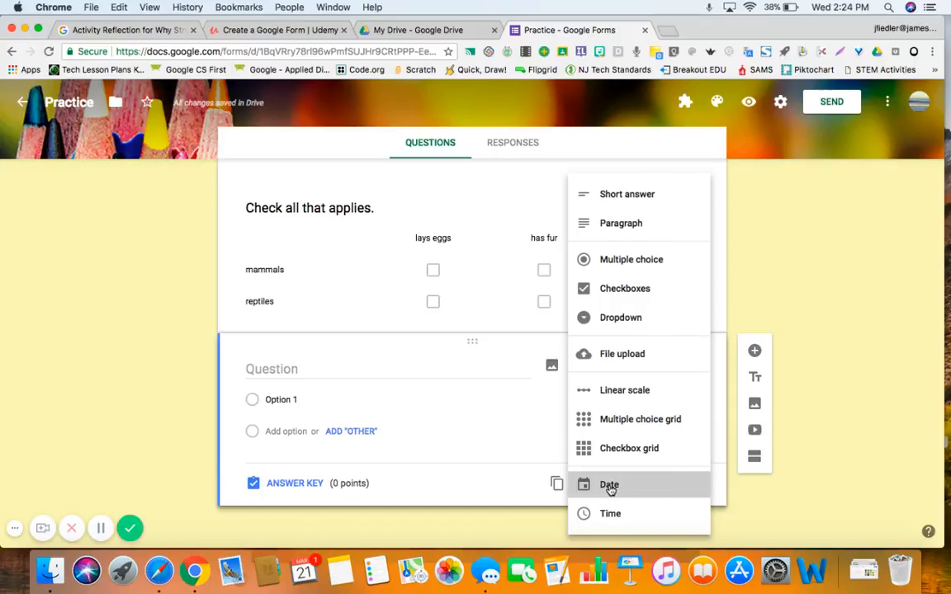
# - Title the date question "When is your birthday?" and make it required
pyautogui.click(255, 400)
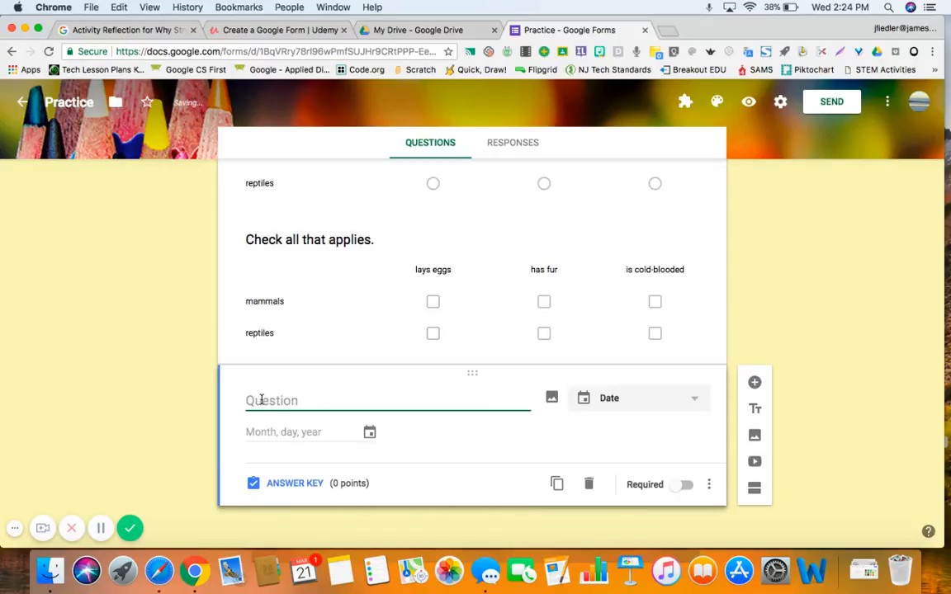
pyautogui.write('When is your')
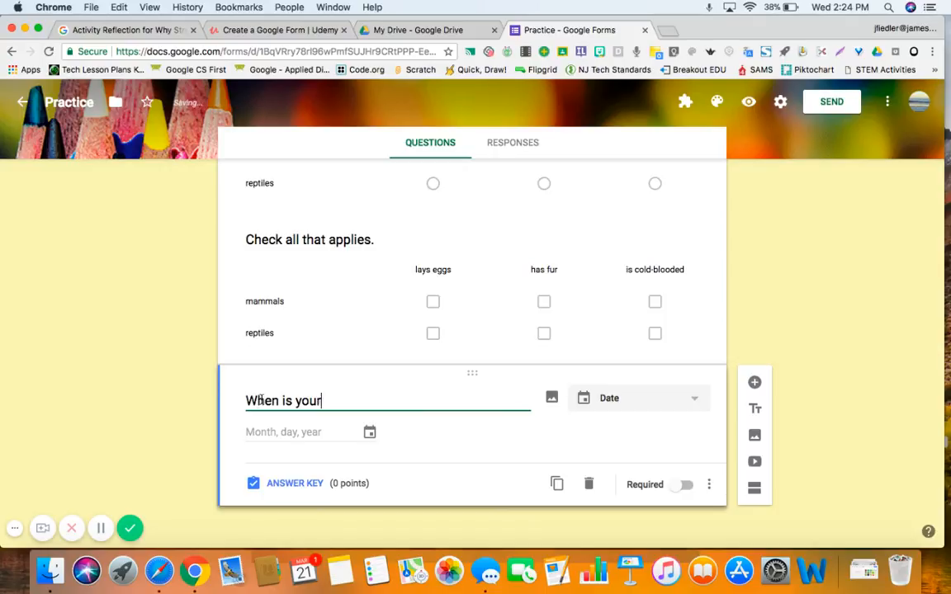
pyautogui.write(' birthday?')
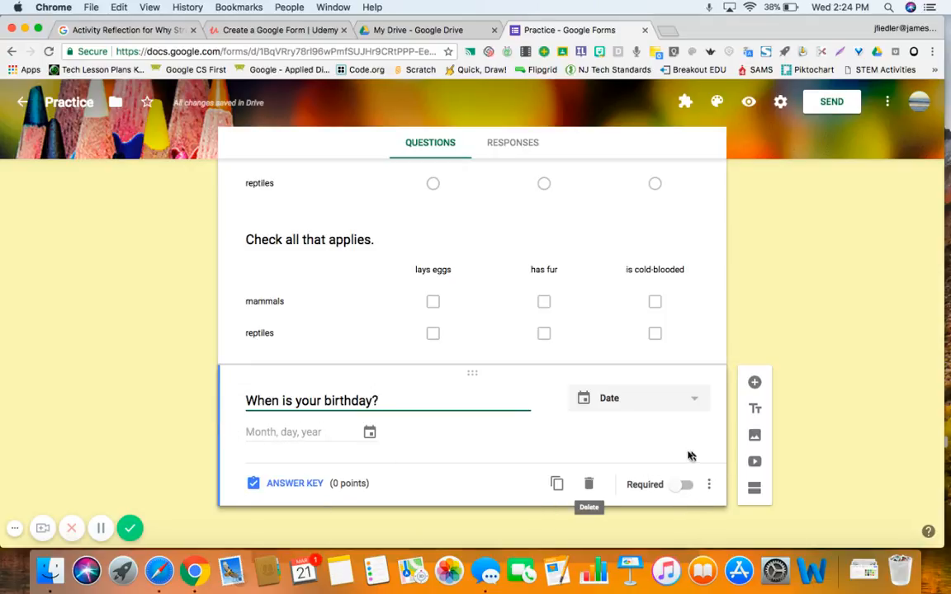
pyautogui.click(683, 485)
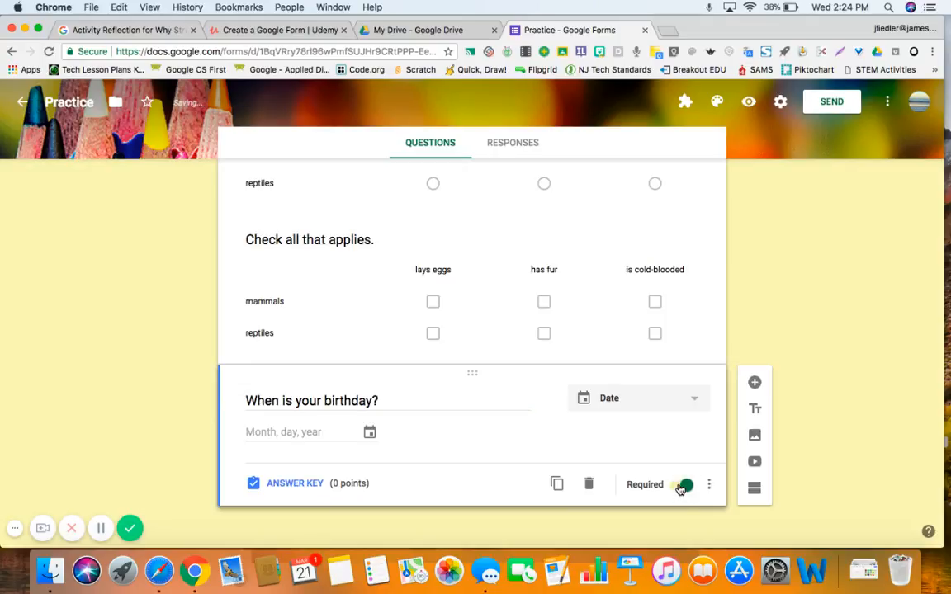
# - Add a new Time question directly below the birthday question
pyautogui.click(753, 386)
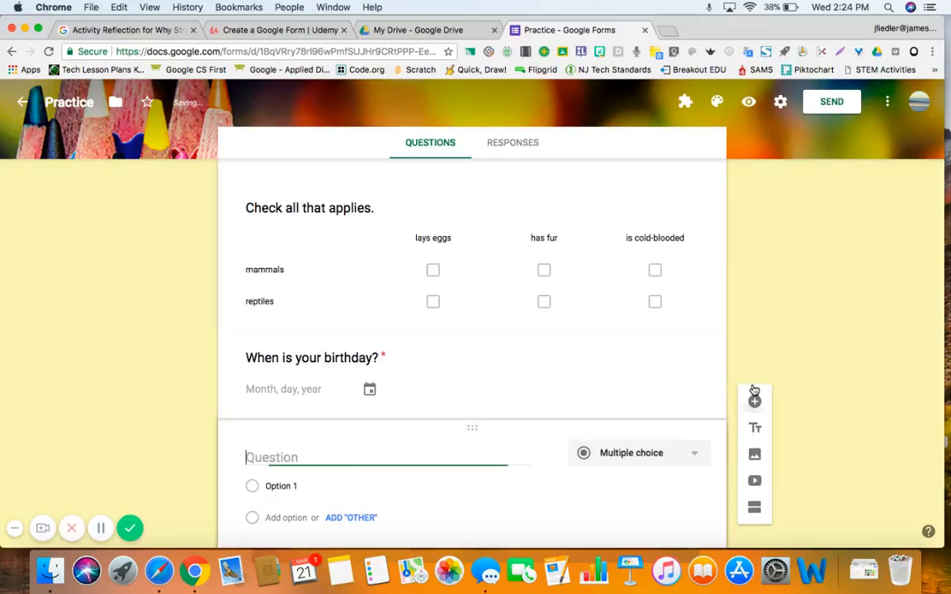
pyautogui.click(693, 462)
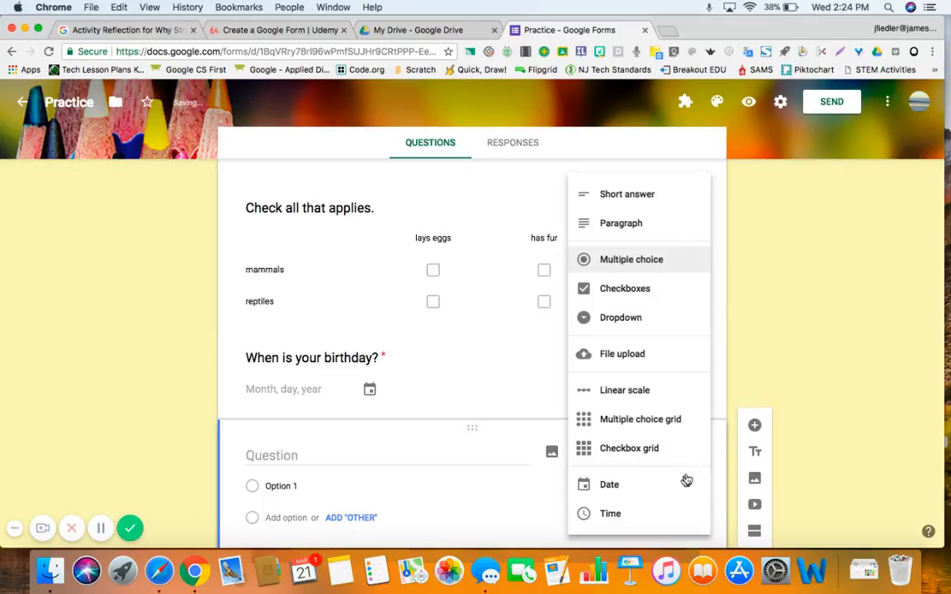
pyautogui.click(614, 513)
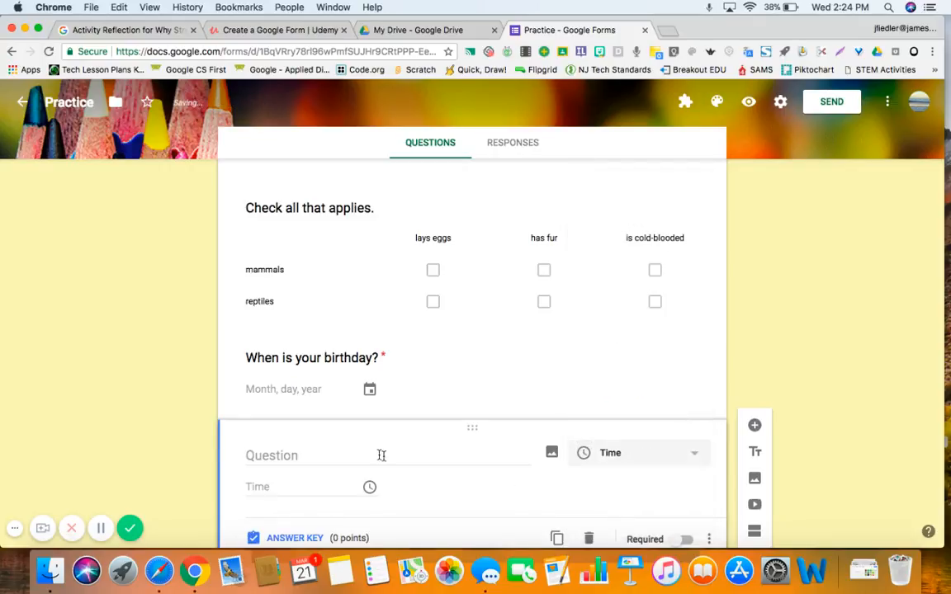
# - Title the time question "What time were you born?"
pyautogui.click(300, 454)
pyautogui.write('What time ')
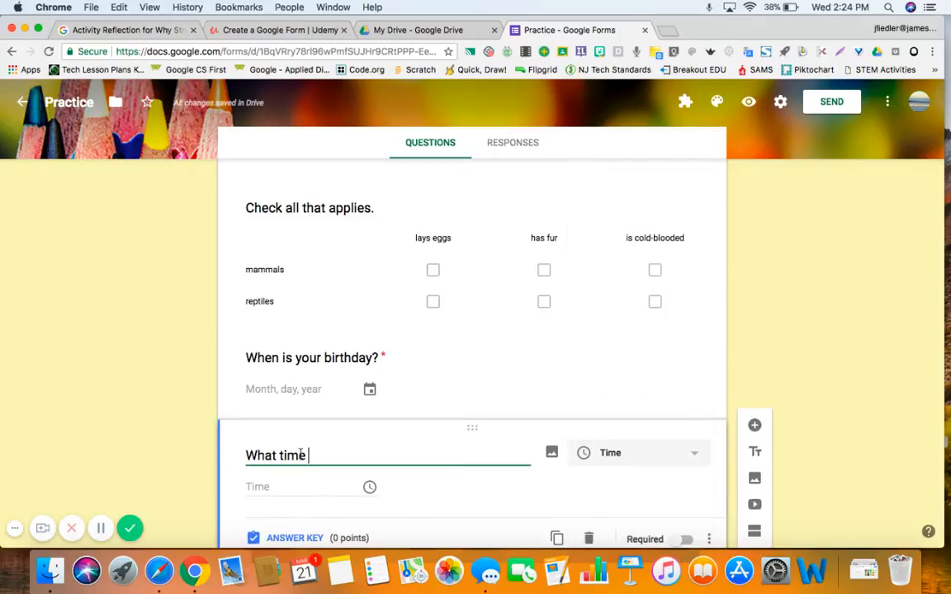
pyautogui.write('were')
pyautogui.press('BackSpace')
pyautogui.press('BackSpace')
pyautogui.write('ere you born?')
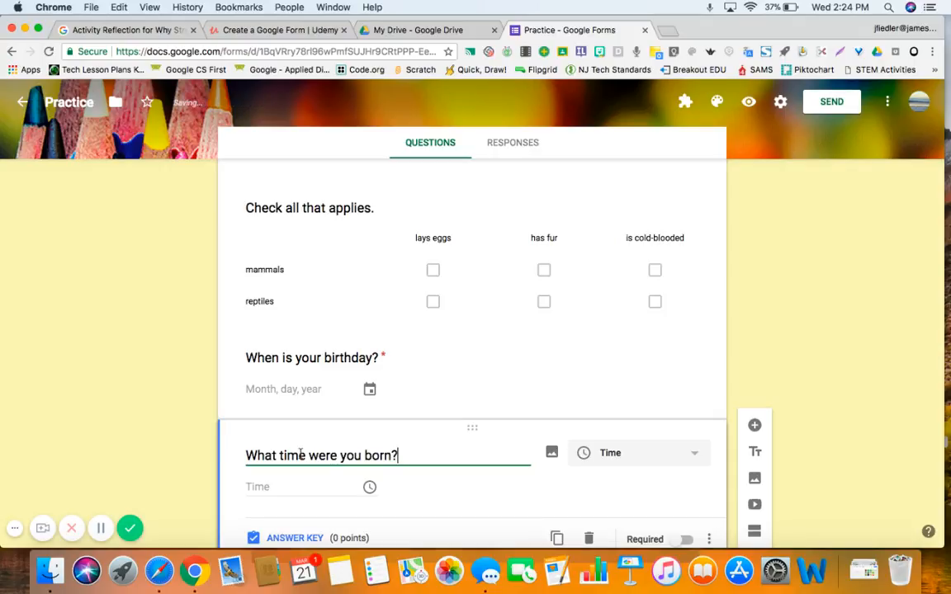
pyautogui.scroll(-2, 300, 454)
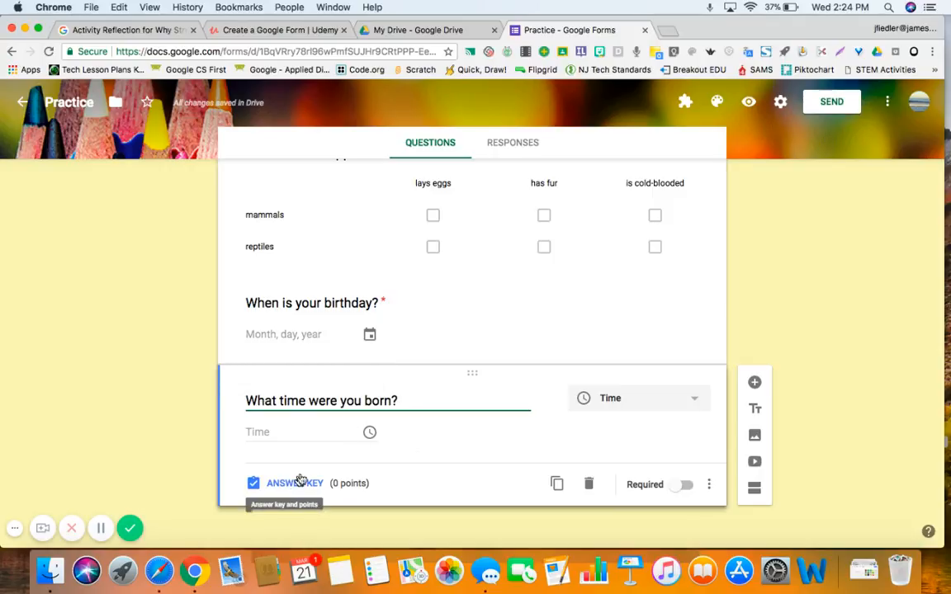
# - Review the form's questions and open the answer key and points settings of the "How is your day going so far?" question
pyautogui.scroll(10, 438, 394)
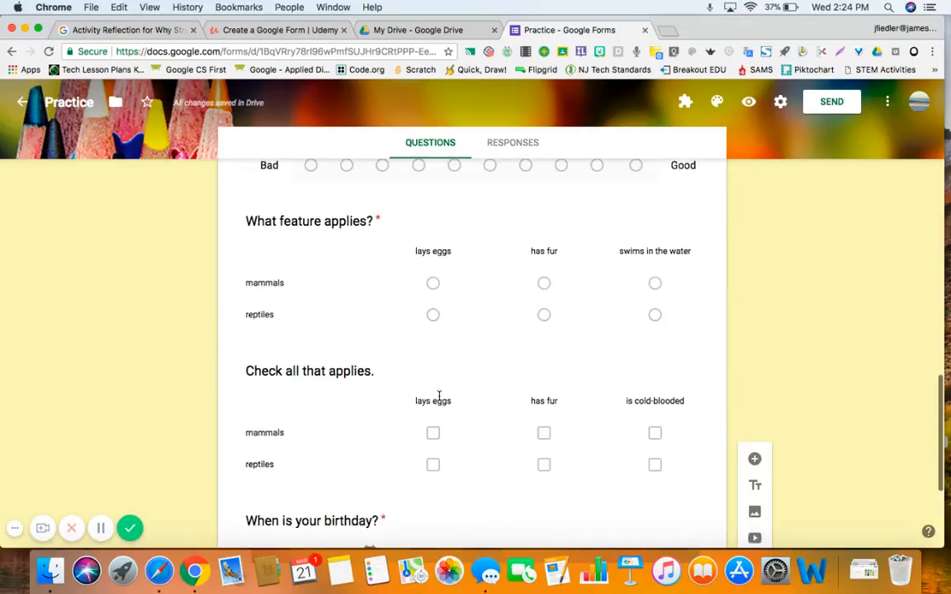
pyautogui.scroll(15, 438, 401)
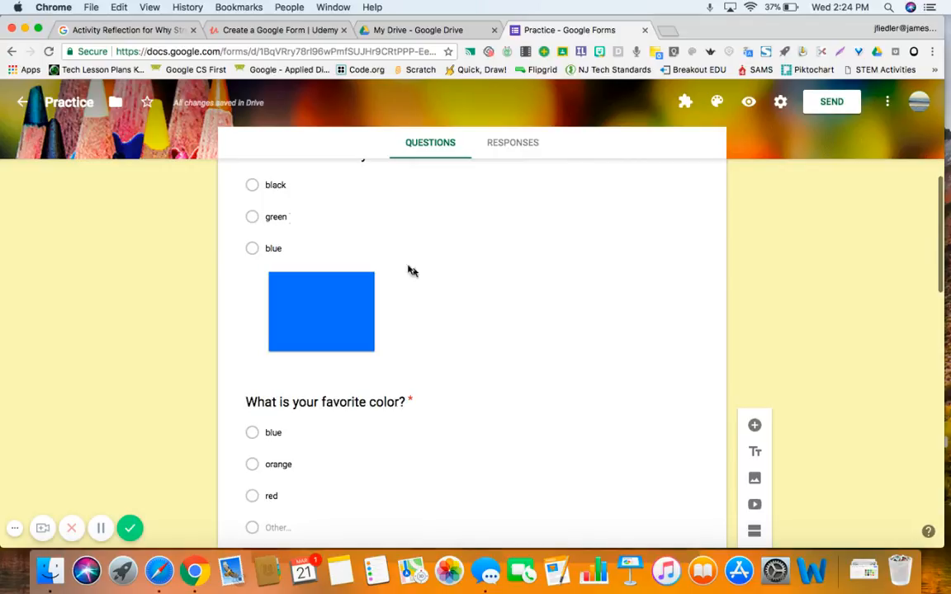
pyautogui.scroll(-4, 446, 334)
pyautogui.scroll(-4, 445, 333)
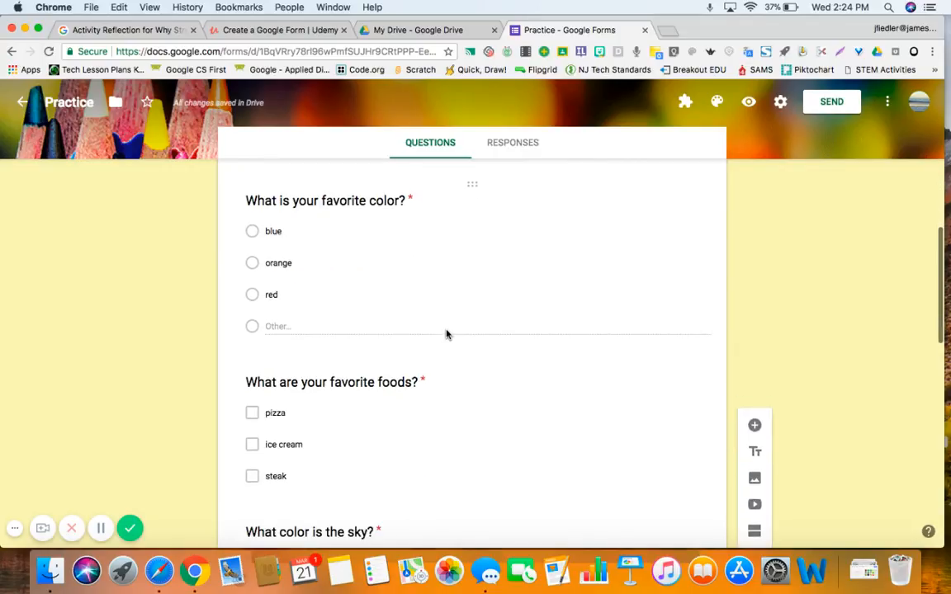
pyautogui.scroll(-2, 446, 330)
pyautogui.scroll(-5, 446, 330)
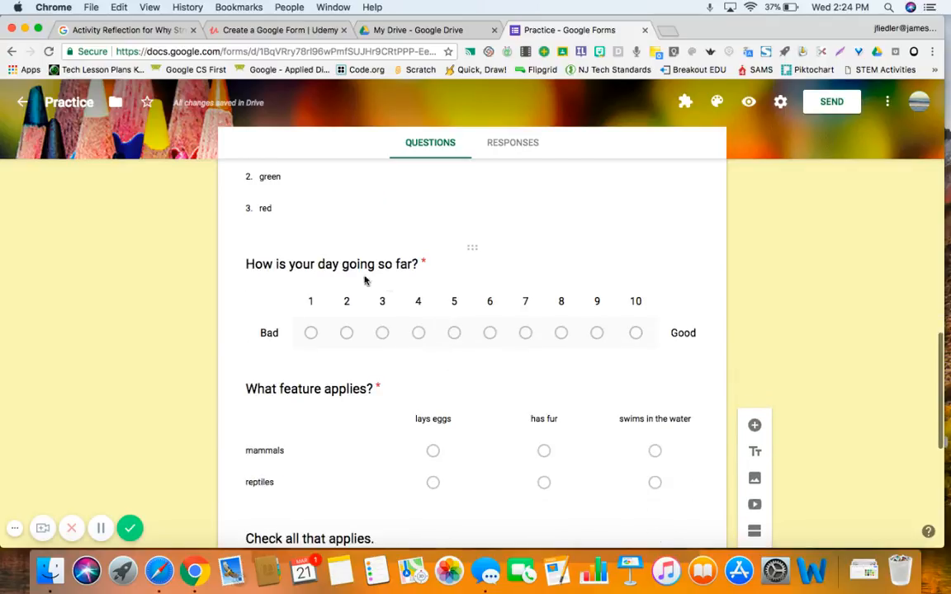
pyautogui.click(406, 264)
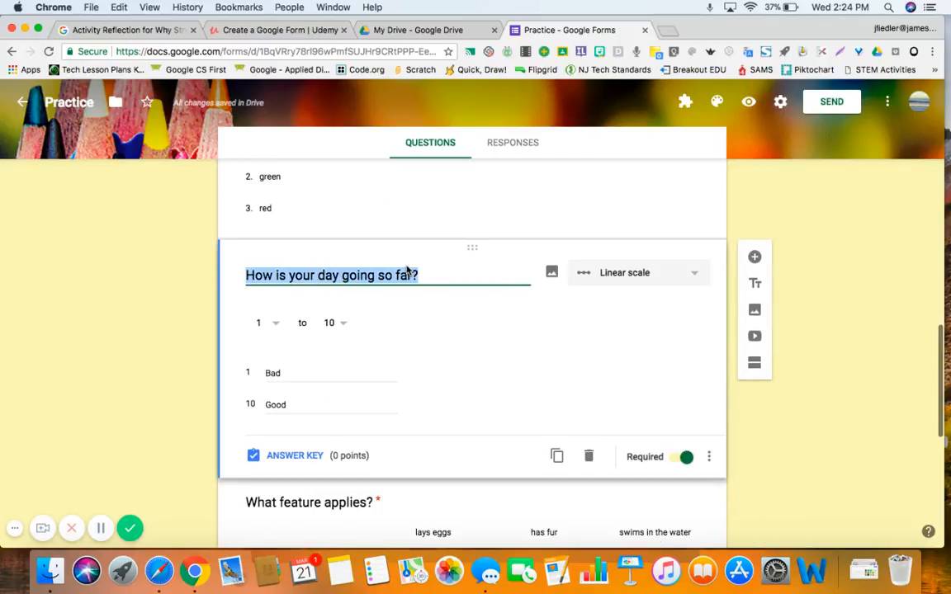
pyautogui.click(295, 456)
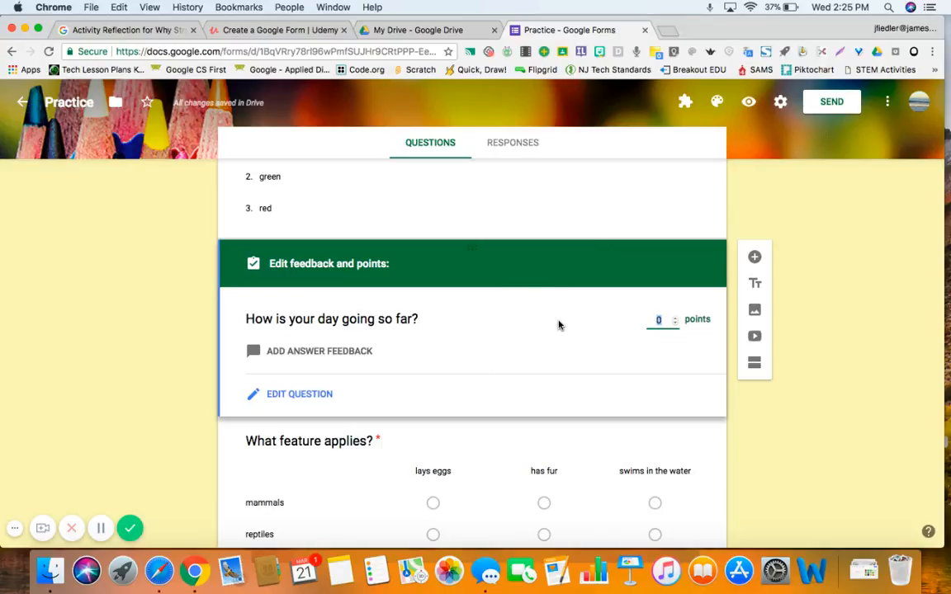
pyautogui.click(576, 270)
pyautogui.scroll(-5, 460, 384)
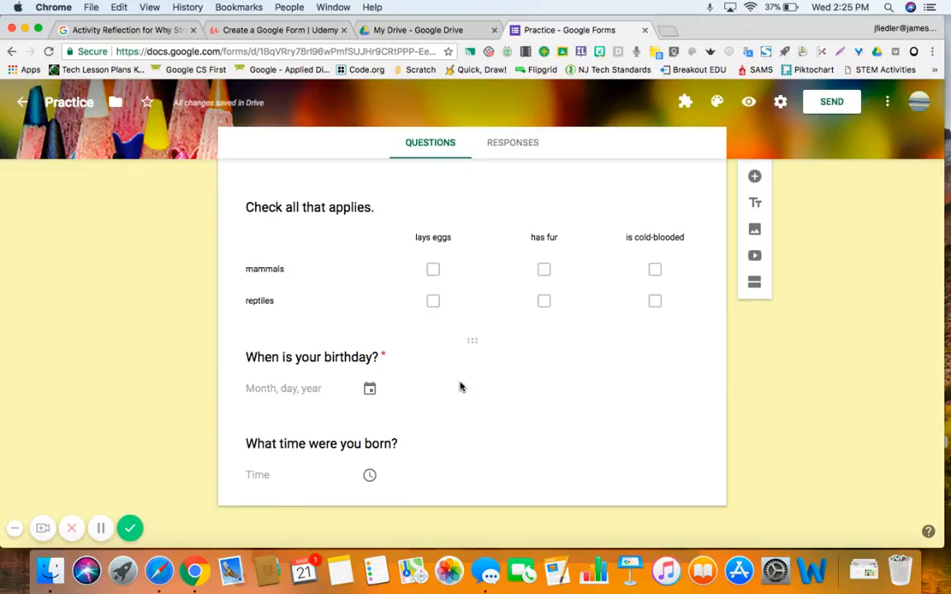
pyautogui.scroll(1, 461, 387)
pyautogui.scroll(-1, 460, 387)
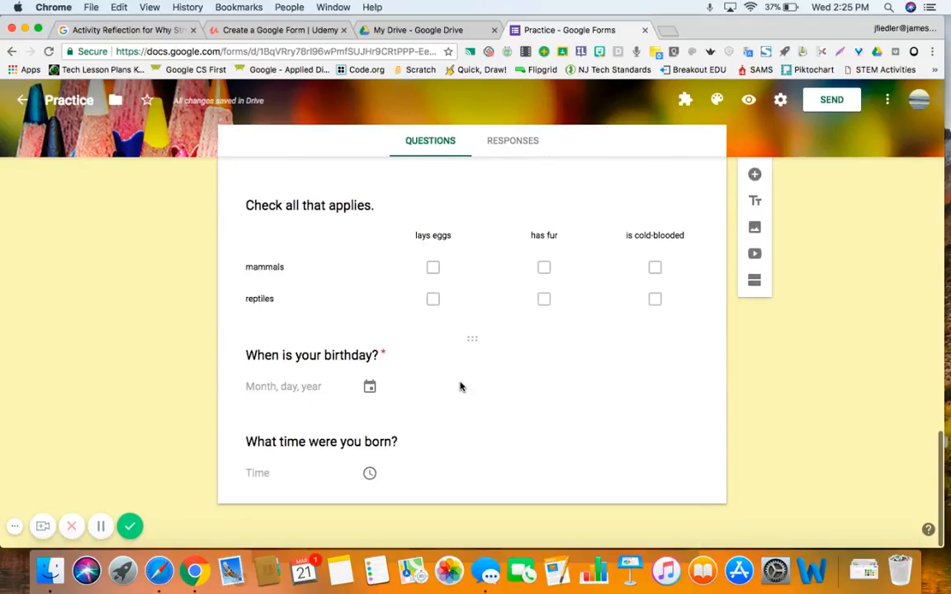